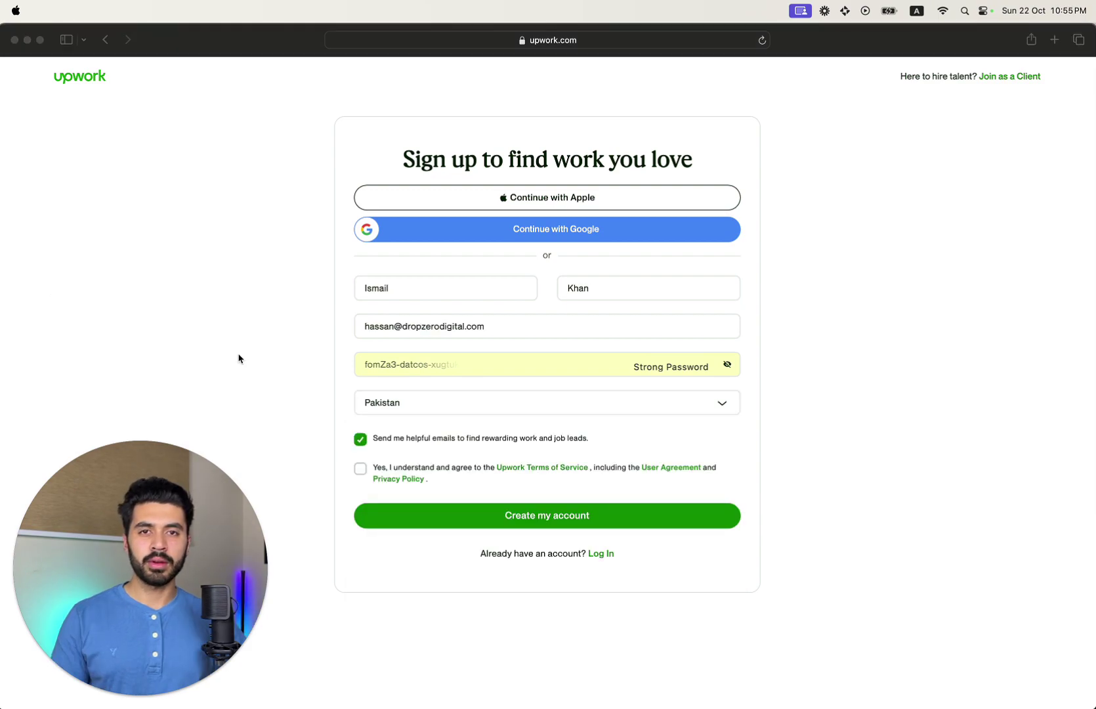
Accept the Upwork Terms of Service and submit the sign-up form to create the freelancer account
left_click(532, 519)
left_click(528, 520)
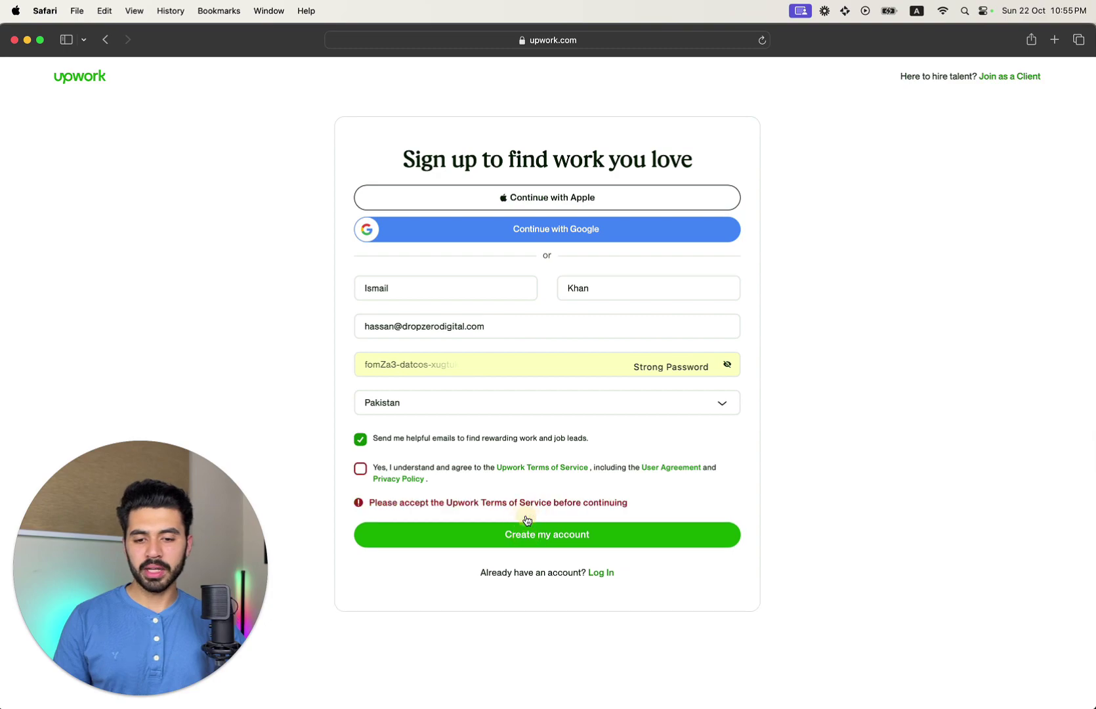
left_click(360, 469)
left_click(459, 523)
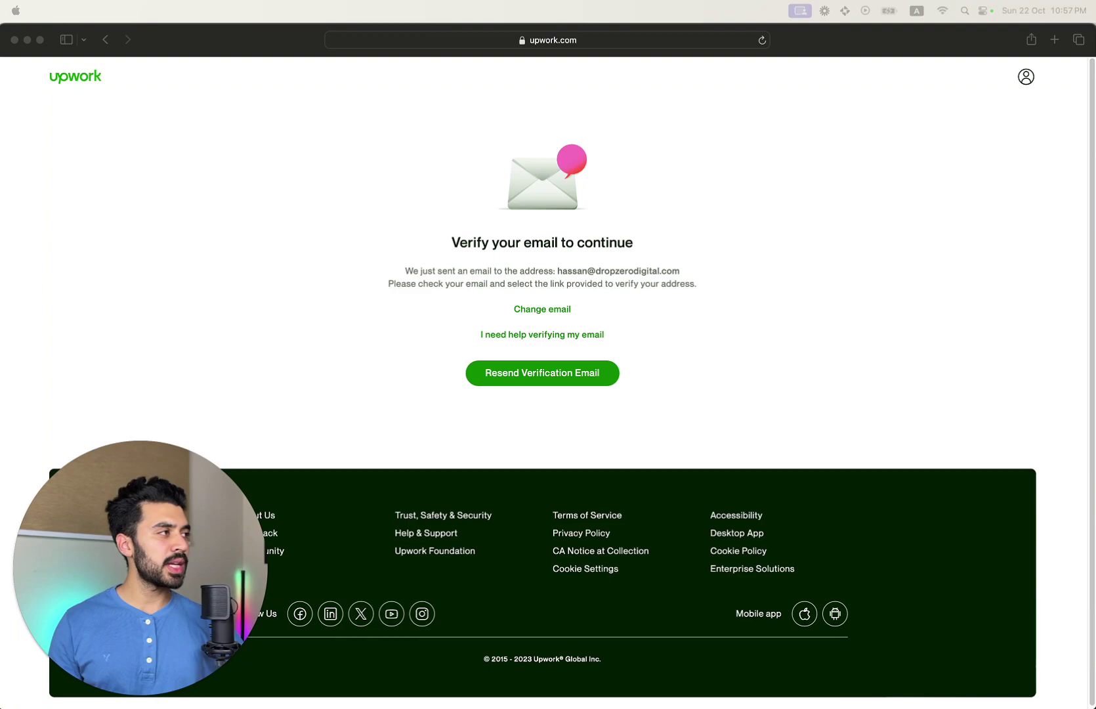
Switch to Chrome, copy the Verify Email link from the Upwork message, and open that verification link in Safari
key("super+Tab")
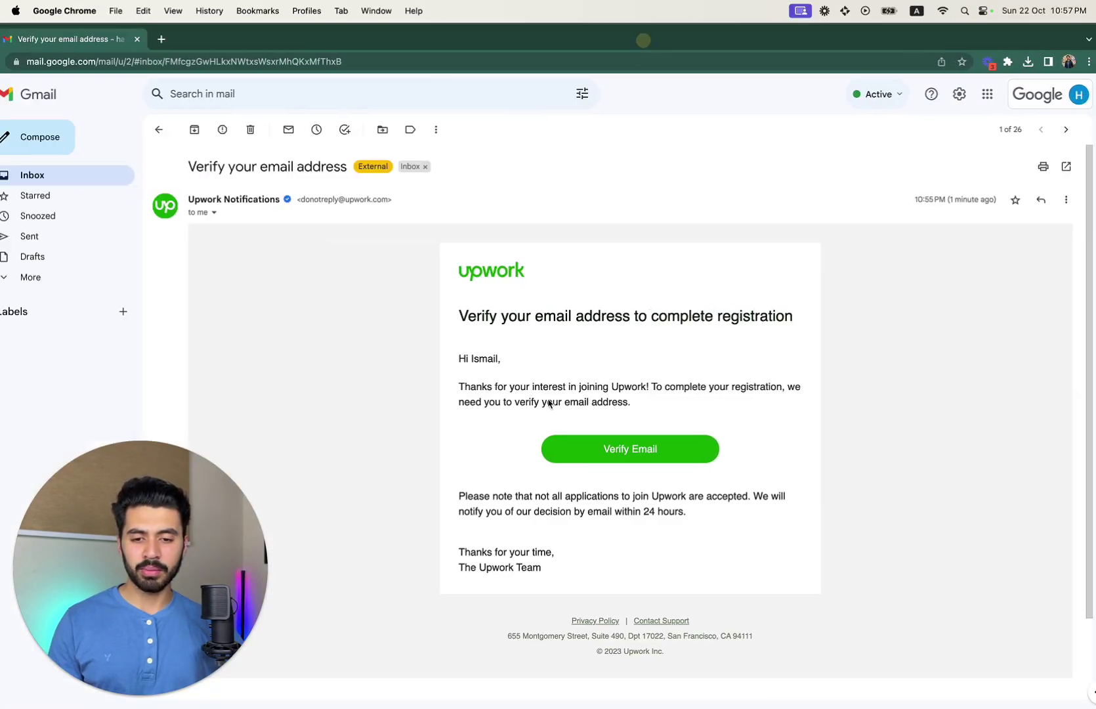
right_click(644, 449)
left_click(699, 518)
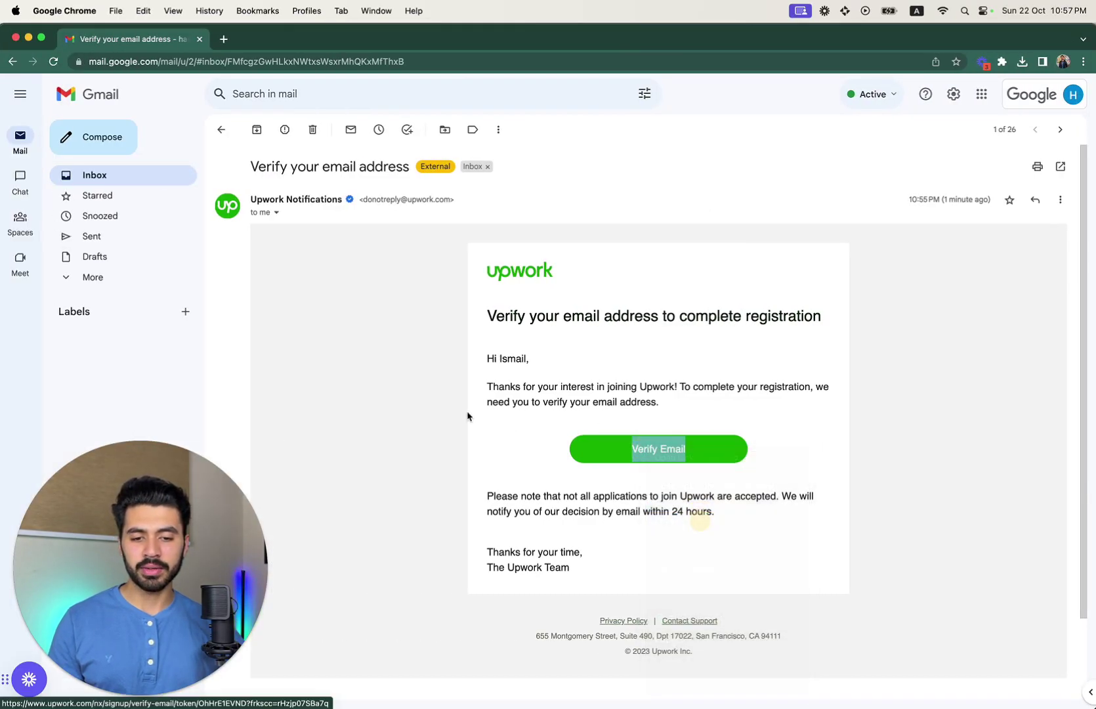
left_click(14, 38)
left_click(397, 40)
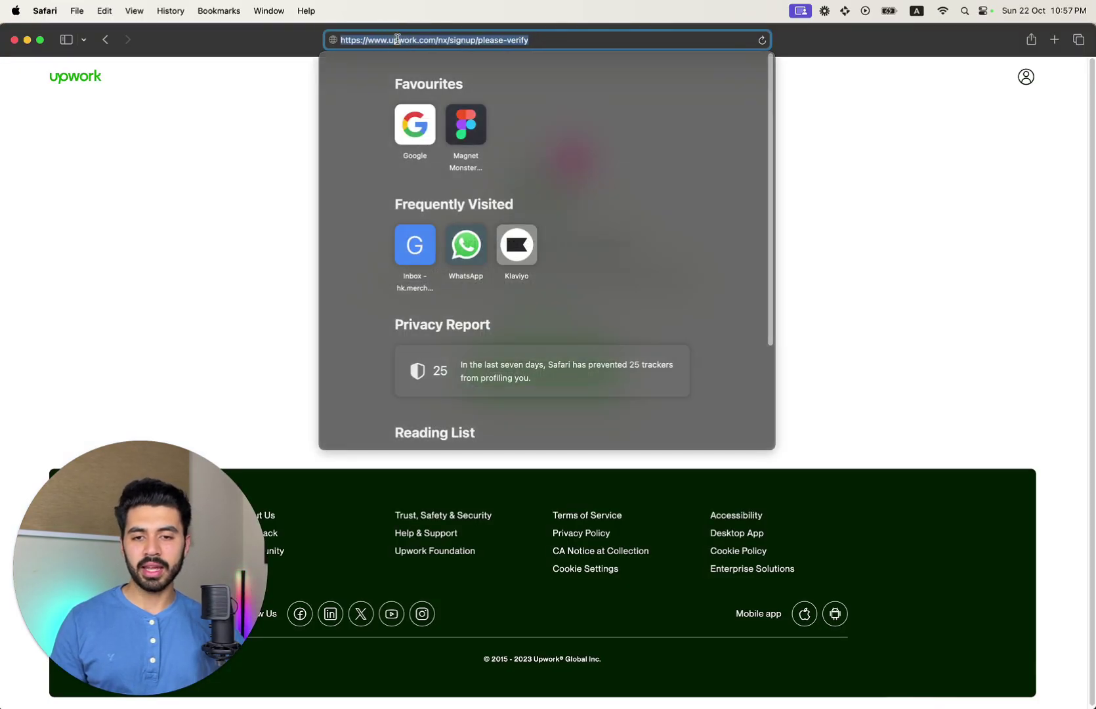
key("super+v")
key("Return")
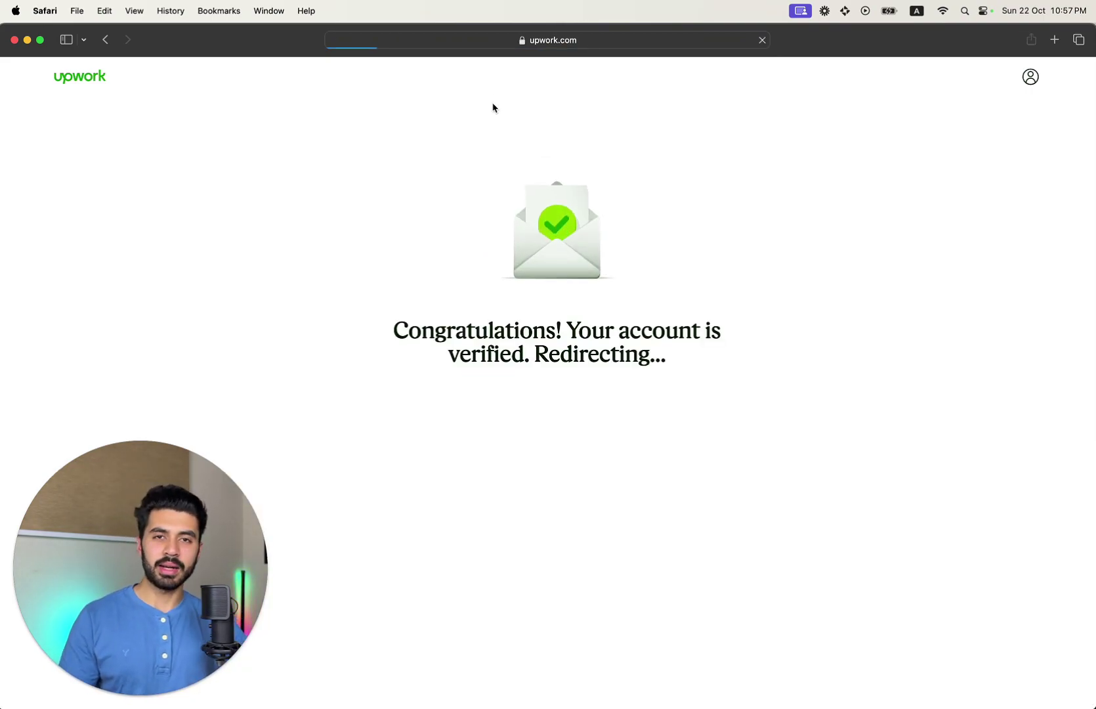
Start the profile questionnaire, answering "I have some experience" and choosing "To earn my main income" as the freelancing goal
left_click_drag(170, 518, 1008, 528)
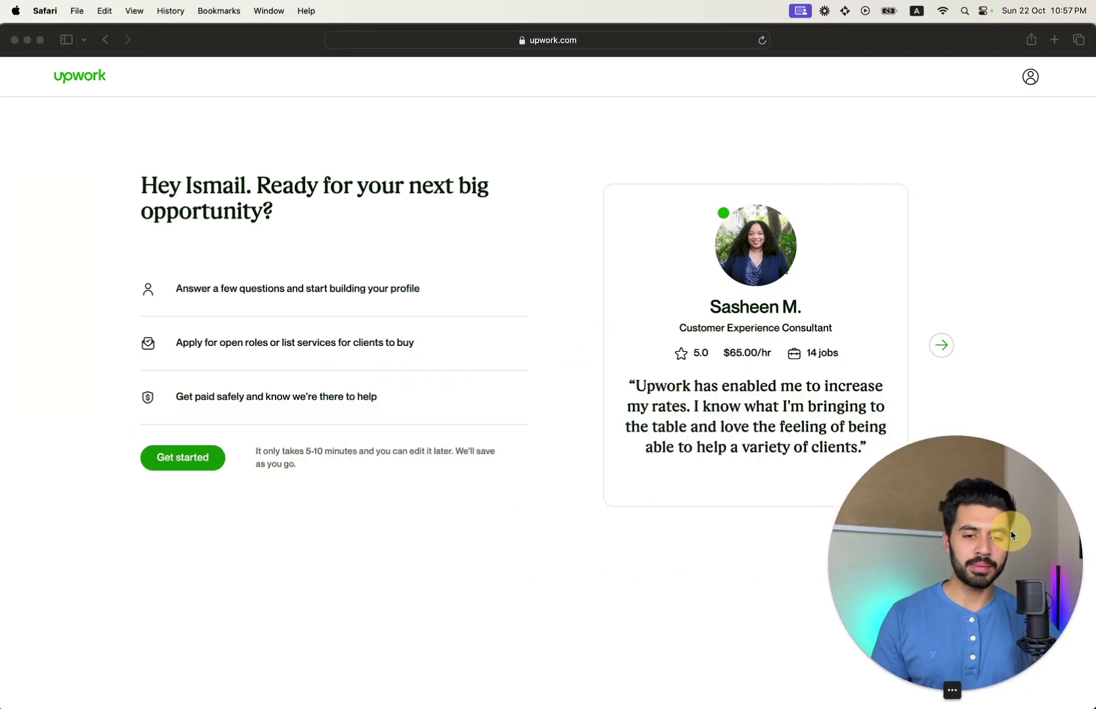
left_click(189, 465)
left_click(189, 464)
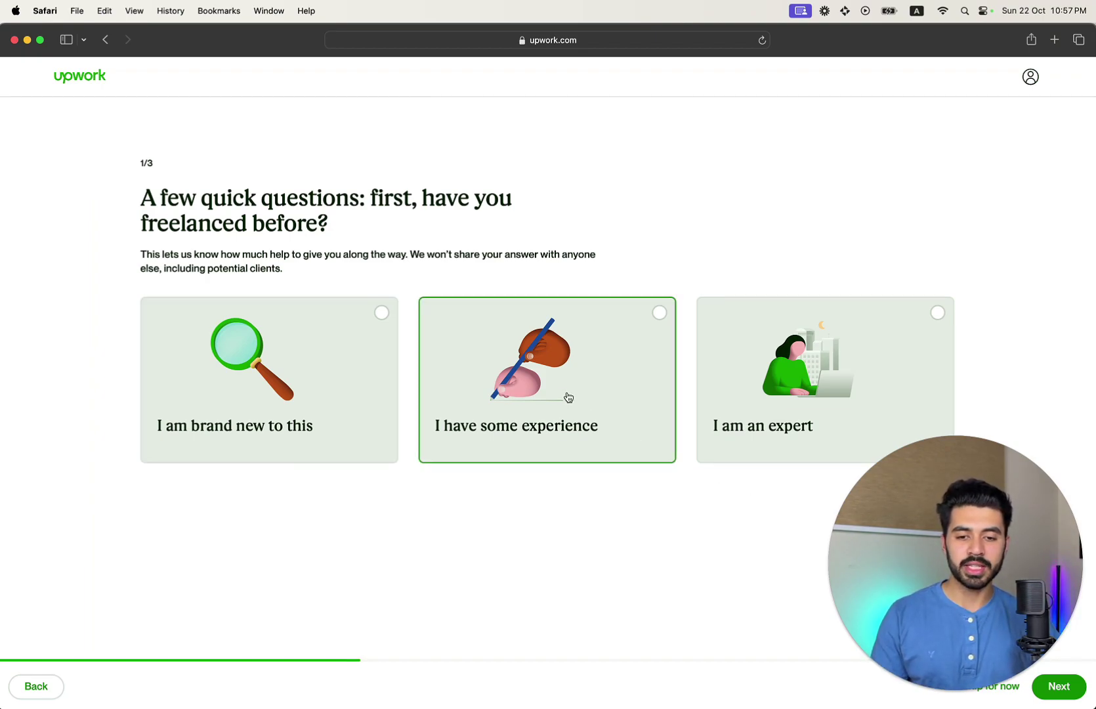
left_click(500, 395)
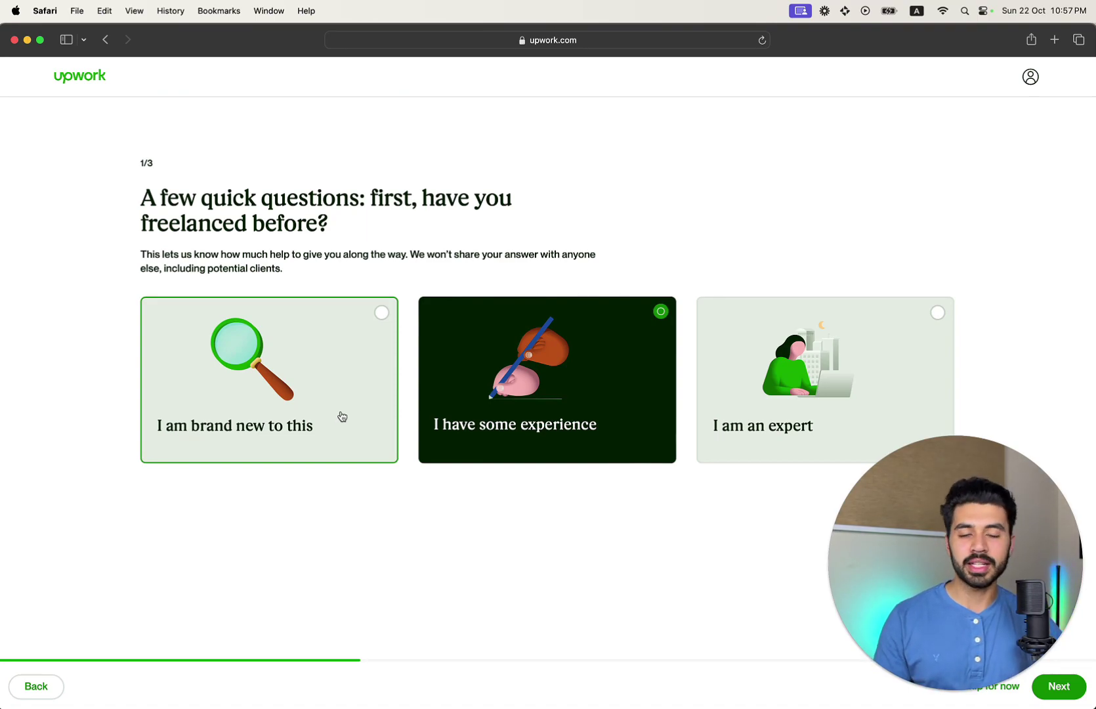
left_click_drag(952, 564, 601, 565)
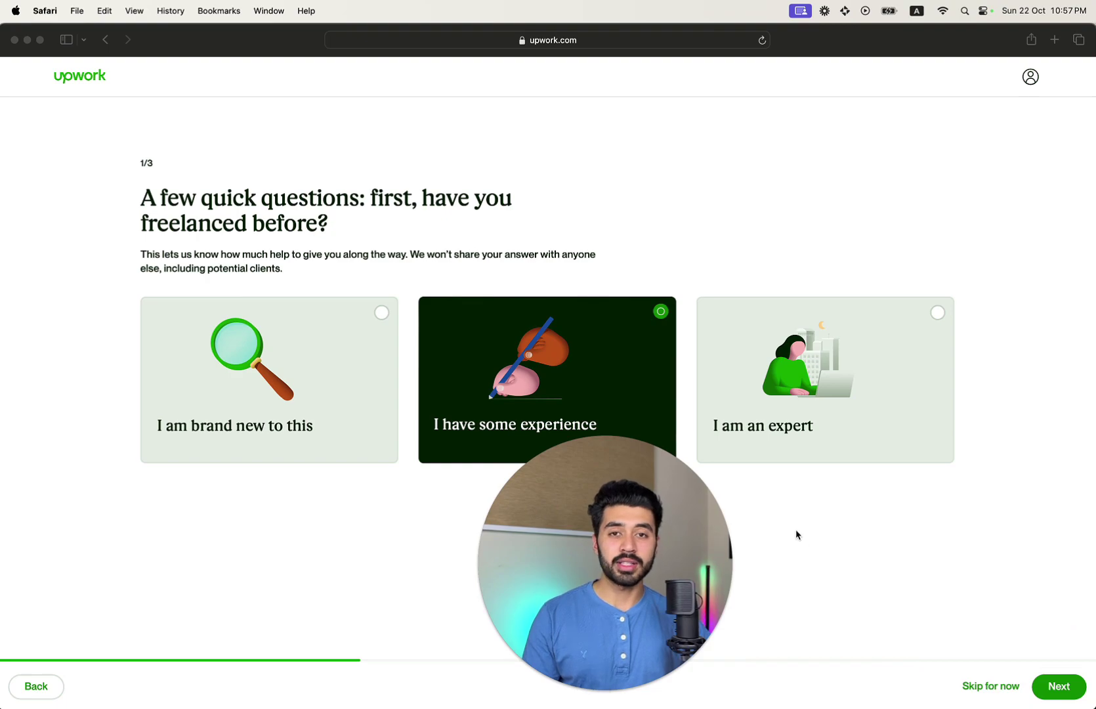
left_click(1060, 686)
left_click(1059, 686)
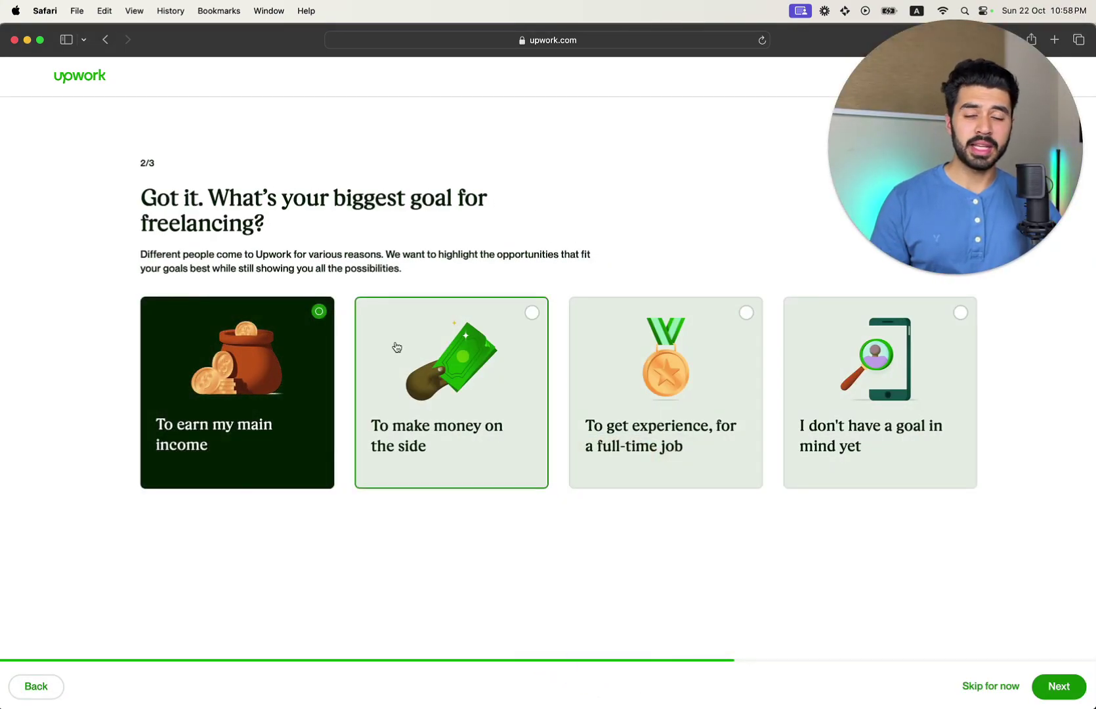
left_click(198, 400)
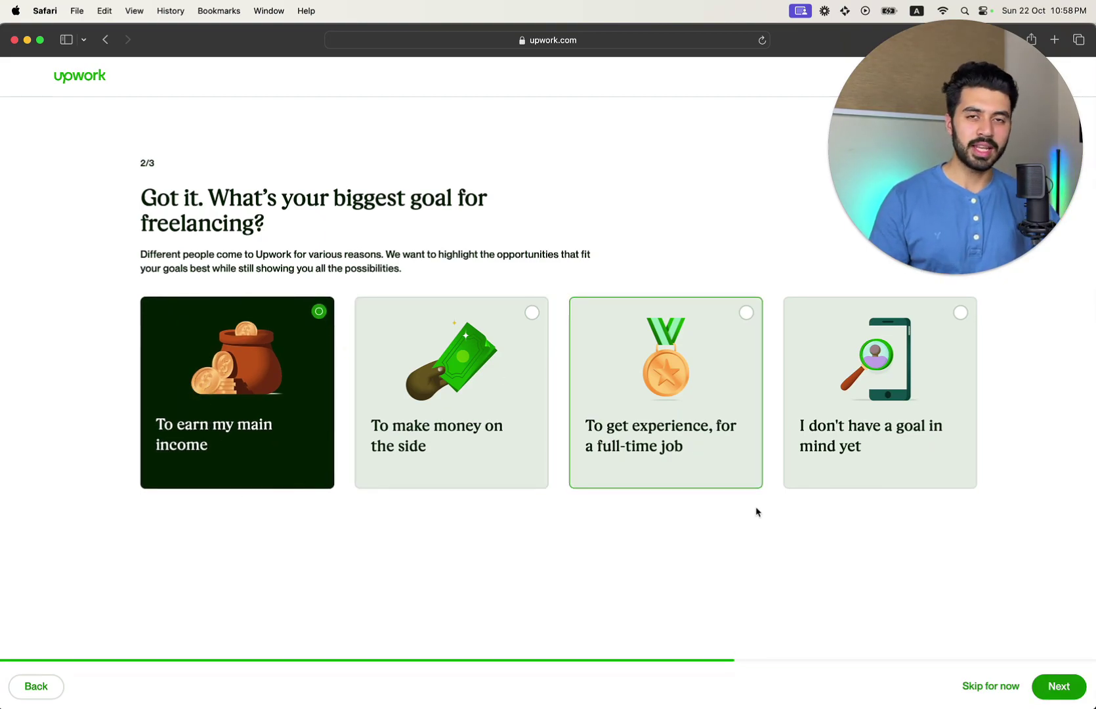
left_click(1057, 686)
Select both finding opportunities and packaging work for clients, allow contract-to-hire opportunities, and continue to profile creation
left_click(274, 361)
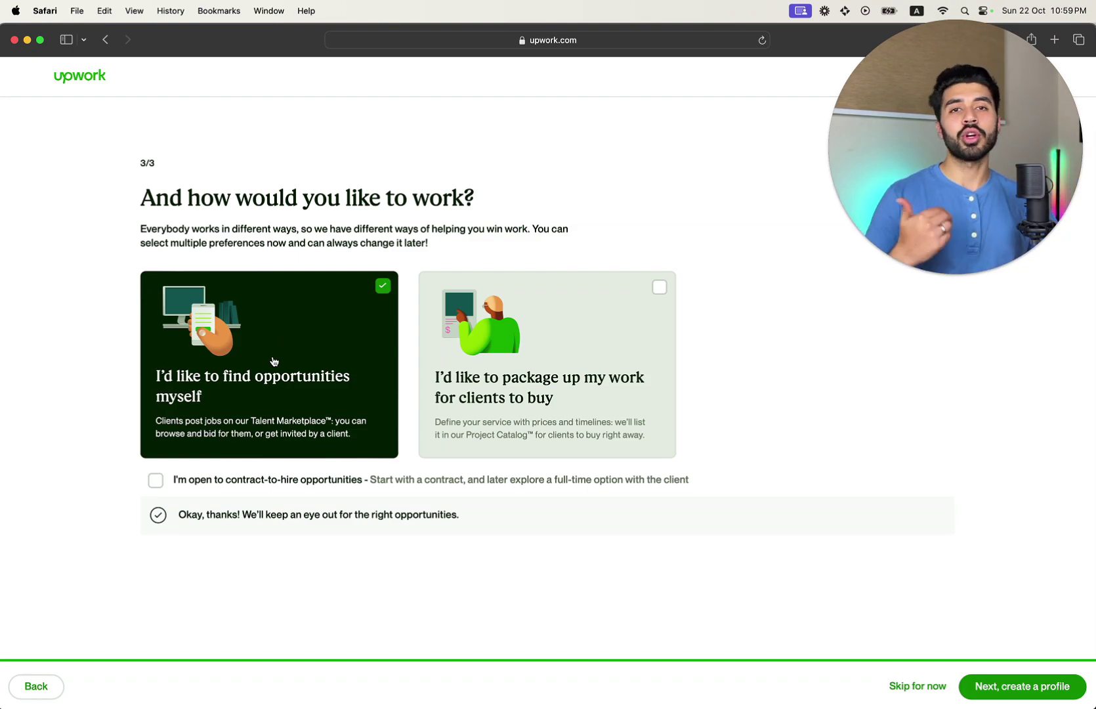
left_click(481, 362)
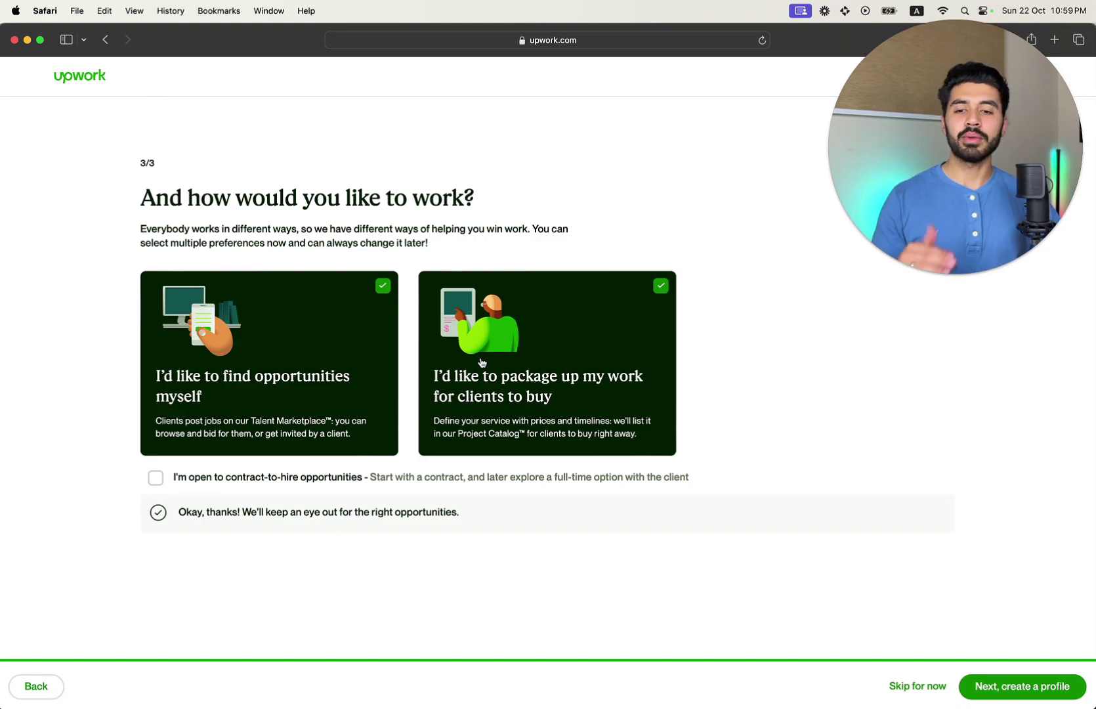
left_click(199, 484)
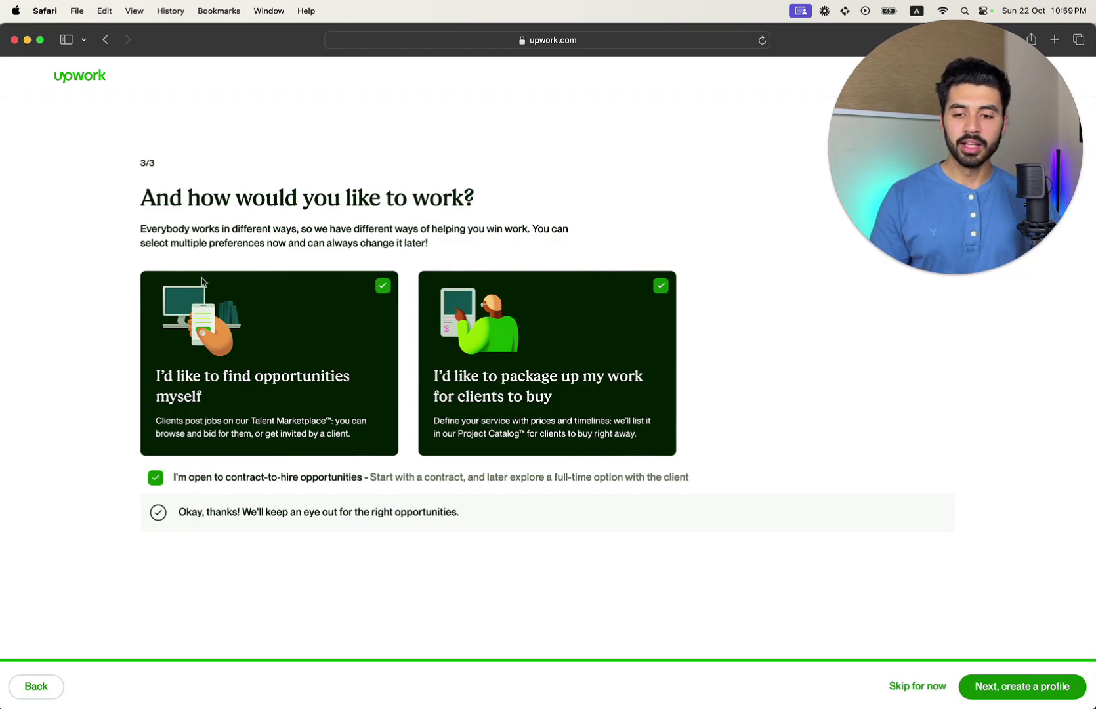
left_click(984, 688)
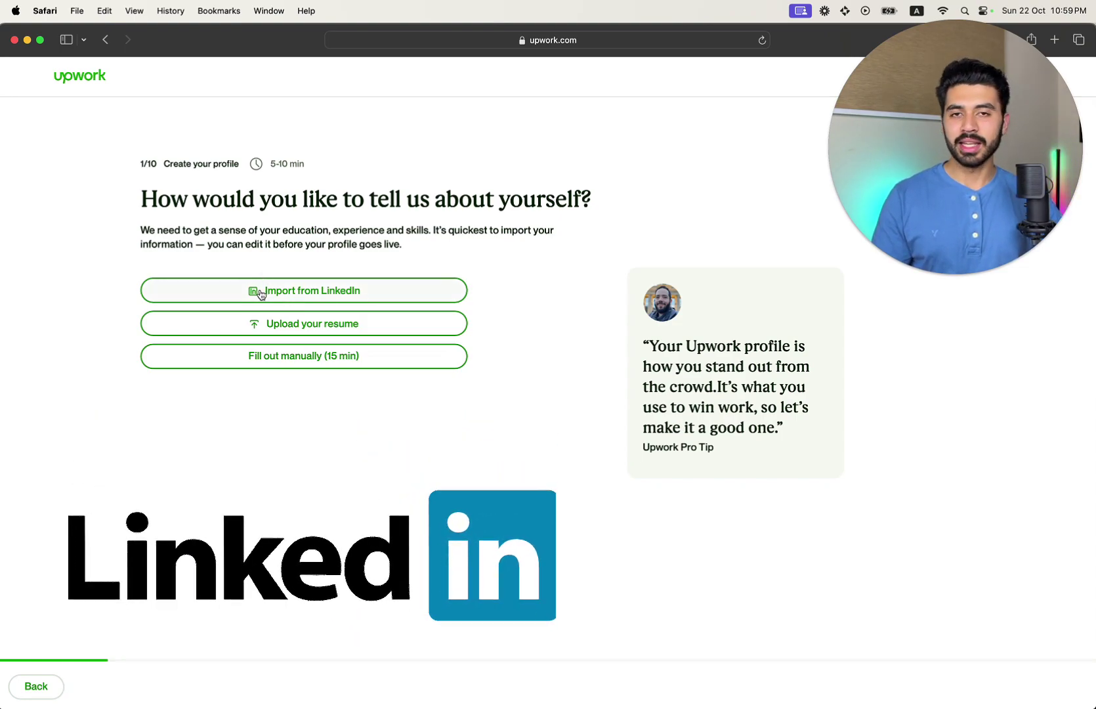
Choose to fill out the profile manually and enter the professional role "Graphic Designer AI Based | DALL-E | MidJourney"
left_click(294, 357)
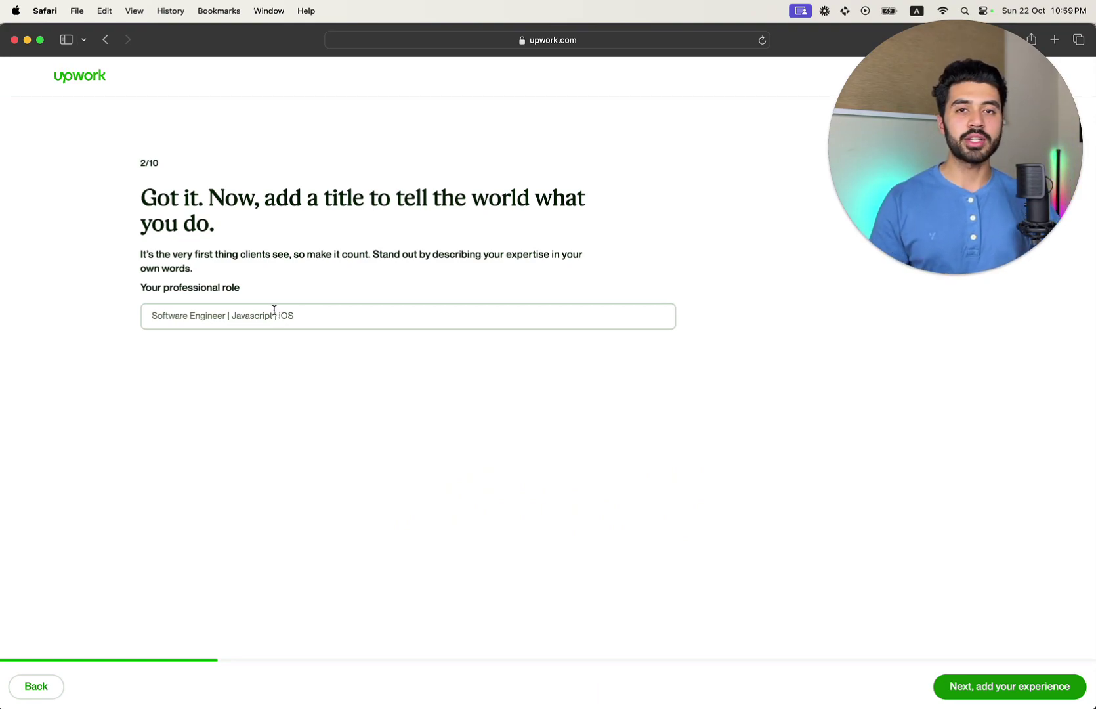
left_click(221, 316)
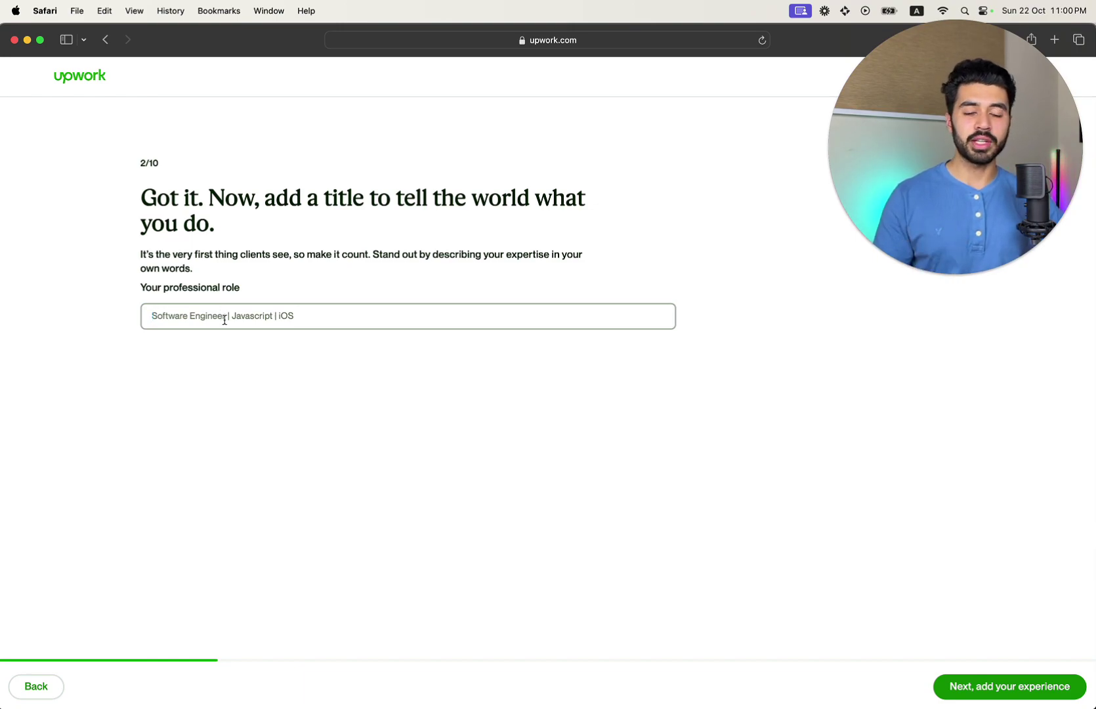
left_click(219, 319)
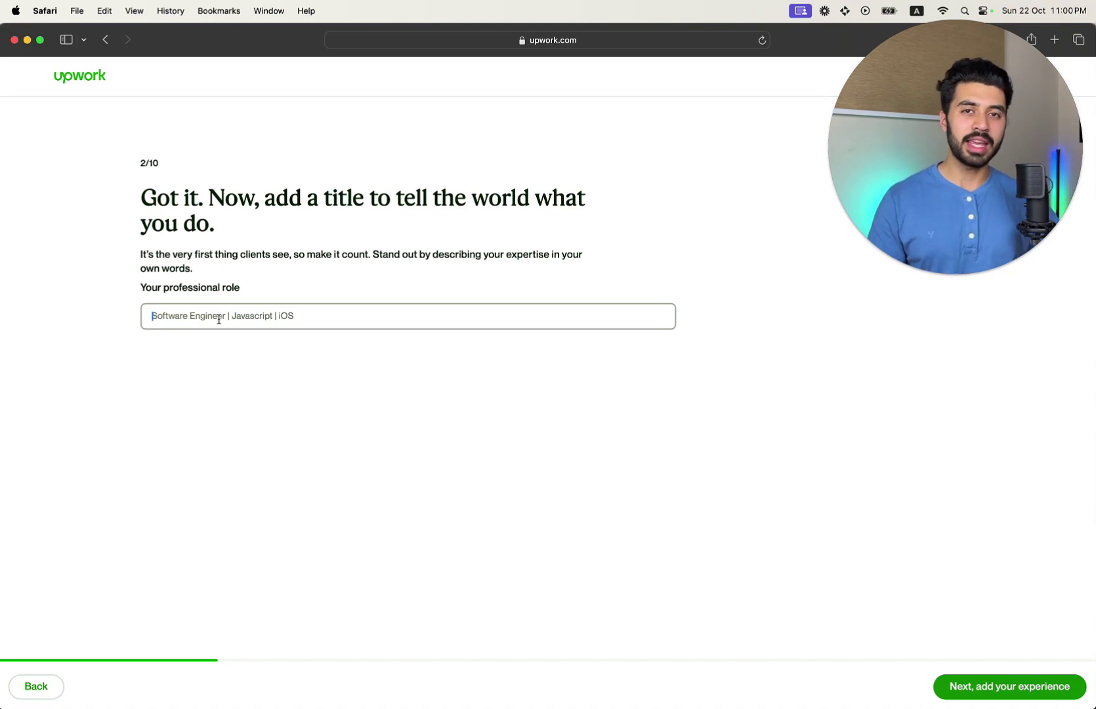
left_click(219, 319)
type("Grap")
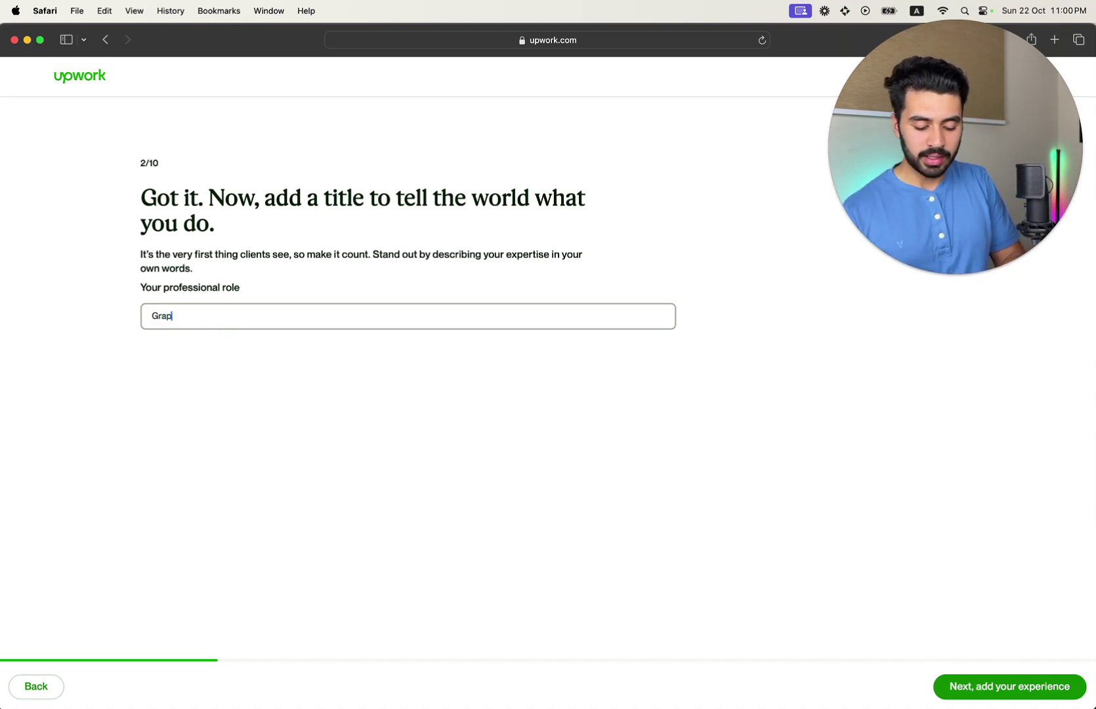
type("hic Designer AI Based | DALL-E | MidJourney")
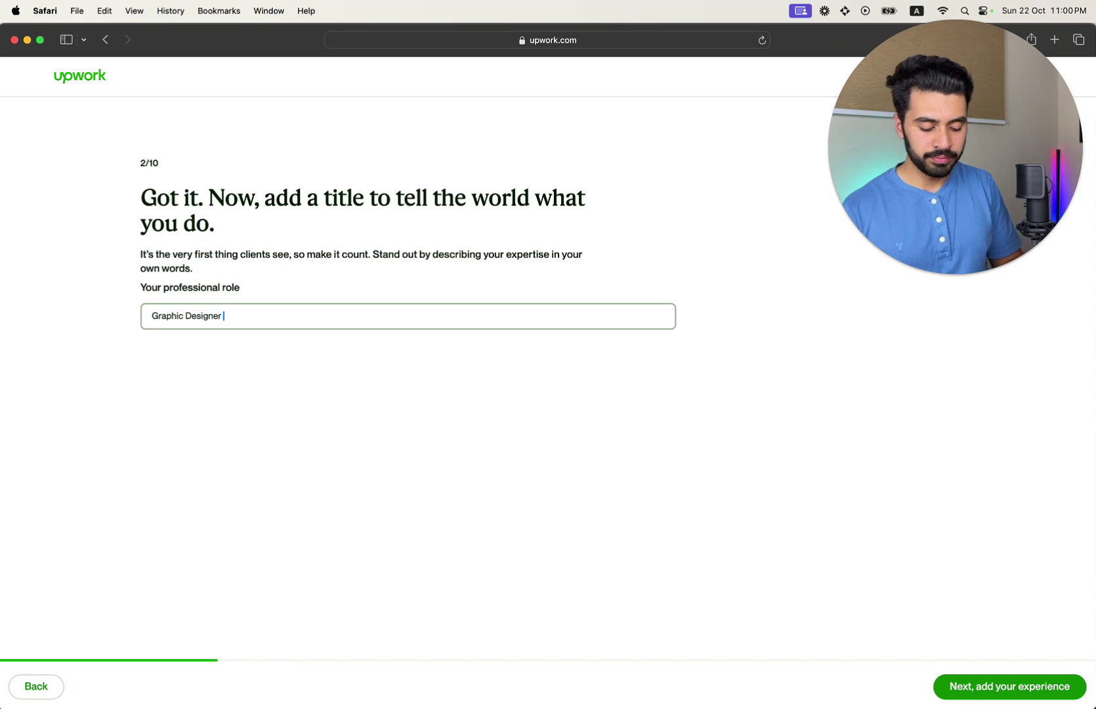
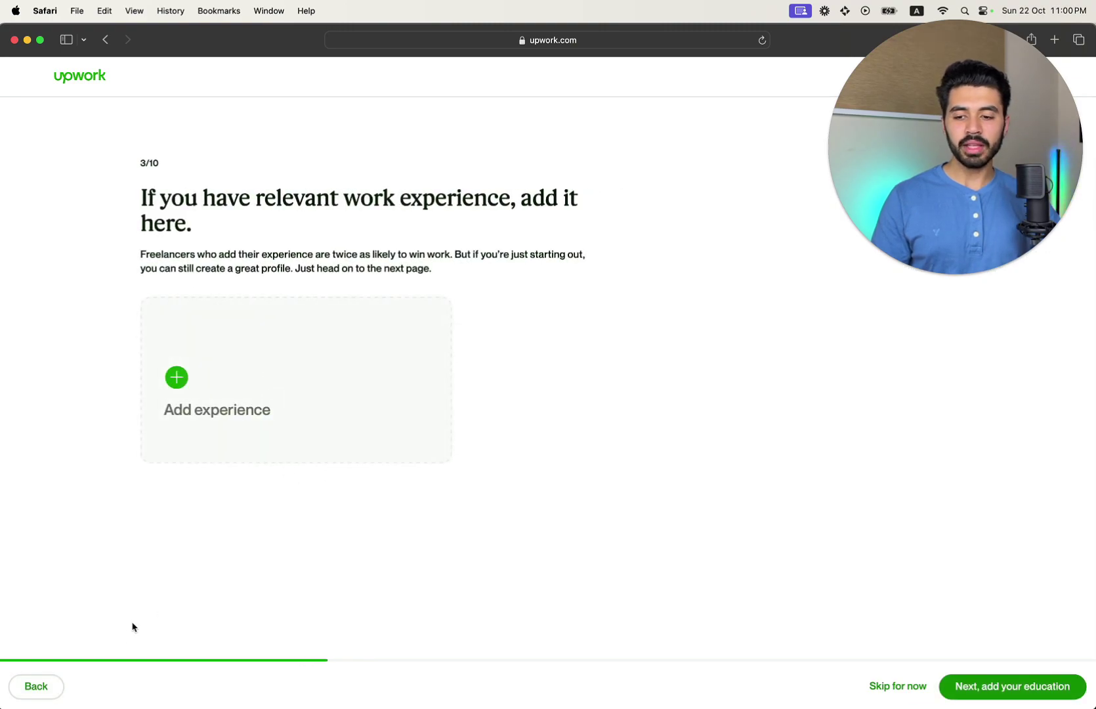
Add a work experience entry with the title Graphic Designer and the company Fiverr
left_click(213, 372)
left_click(455, 197)
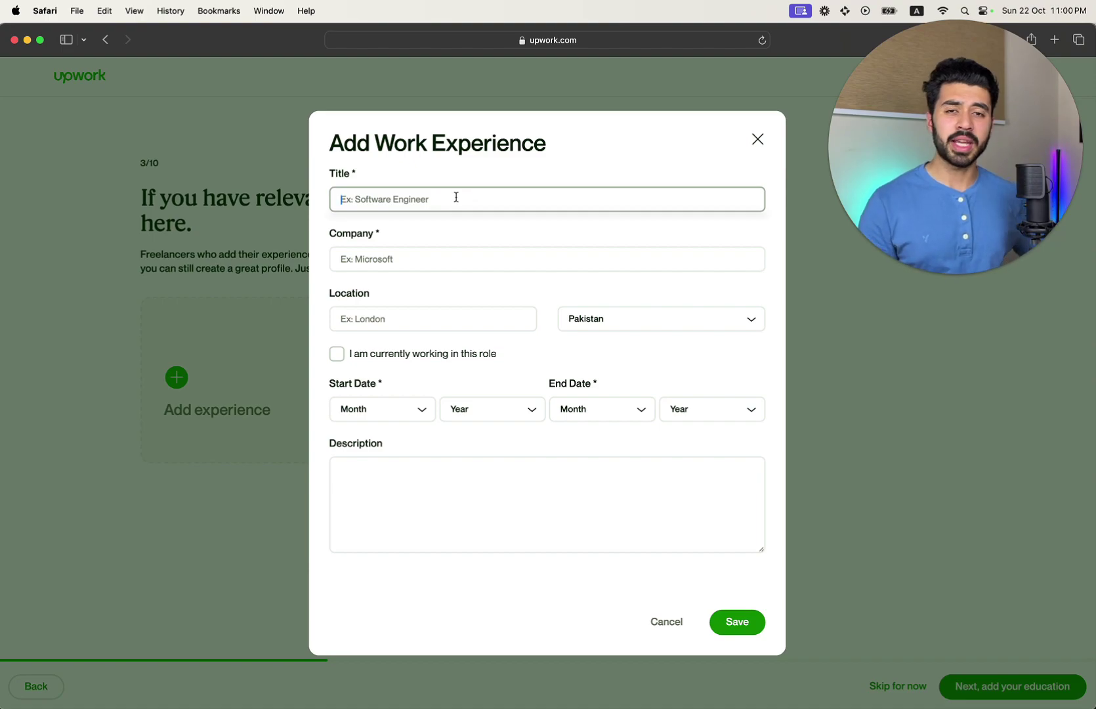
type("Fiverr")
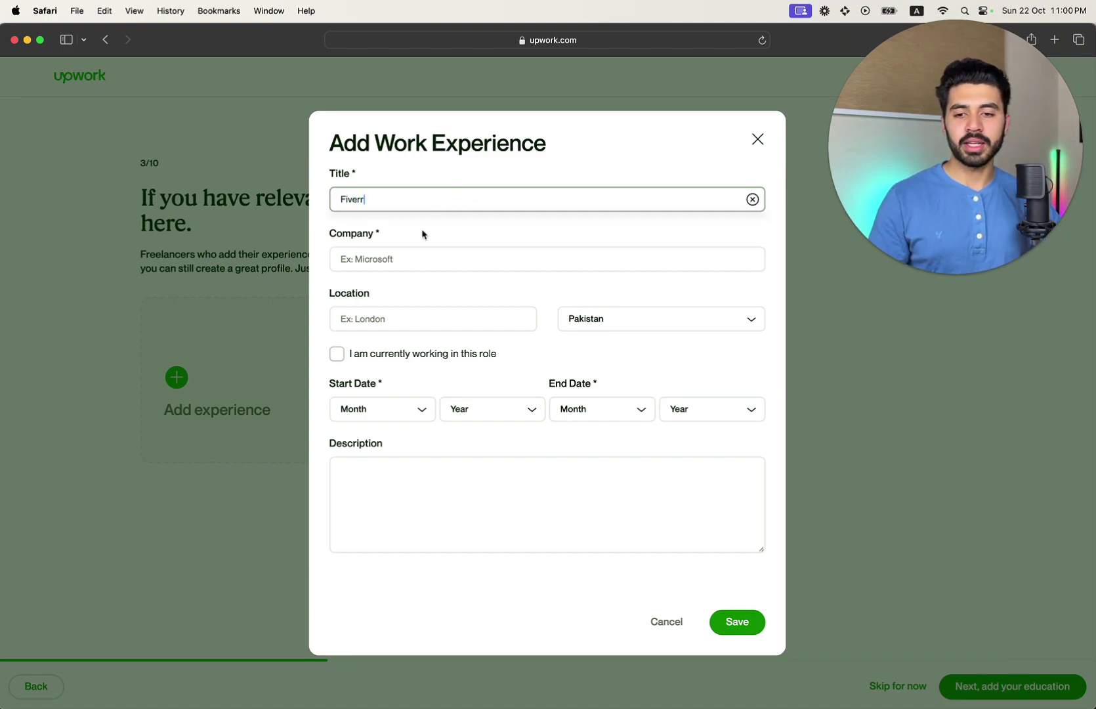
left_click(391, 259)
left_click(371, 202)
left_click_drag(372, 203, 318, 200)
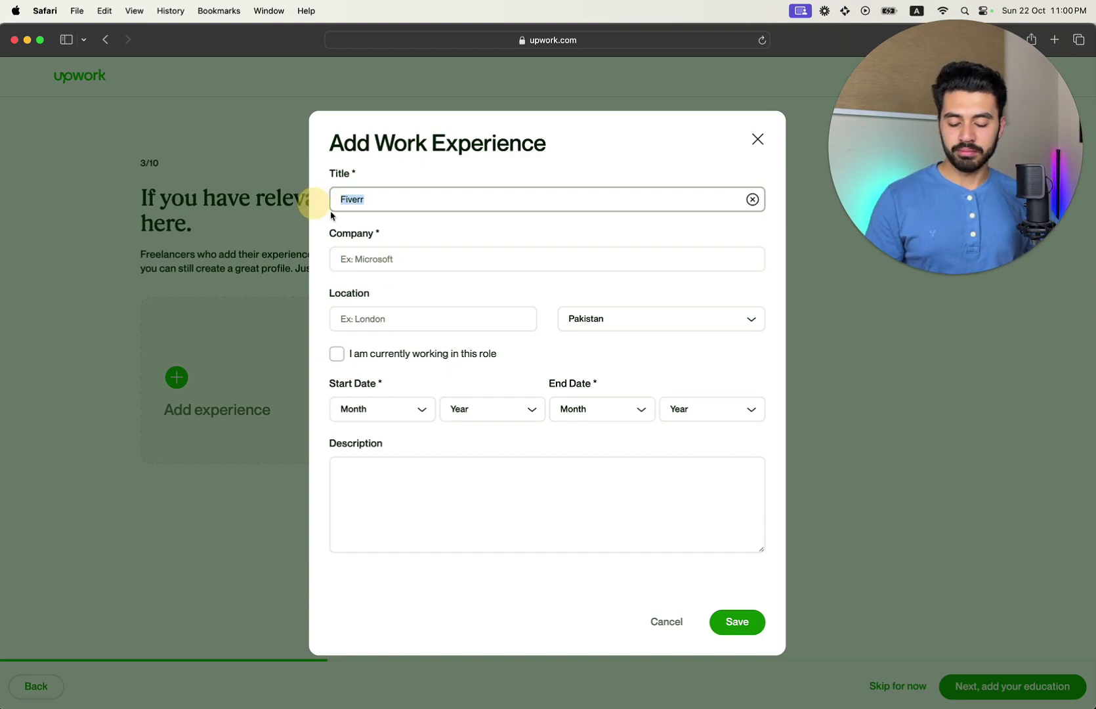
key("super+x")
left_click(385, 259)
key("super+v")
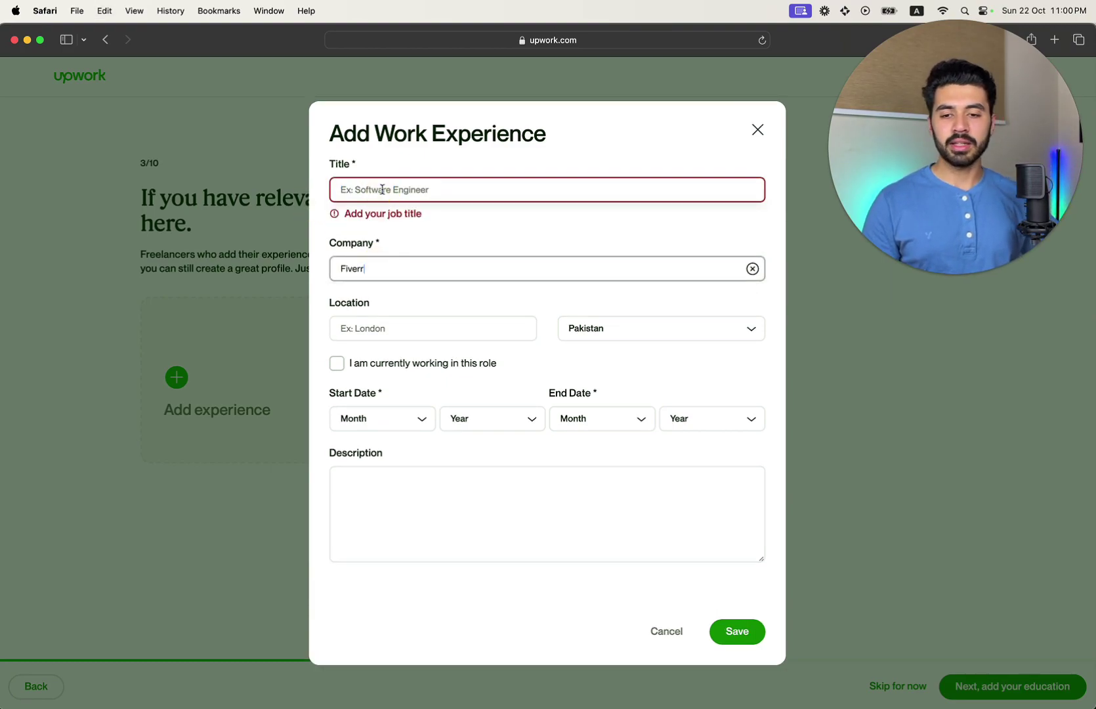
left_click(382, 190)
type("Graphic Designer")
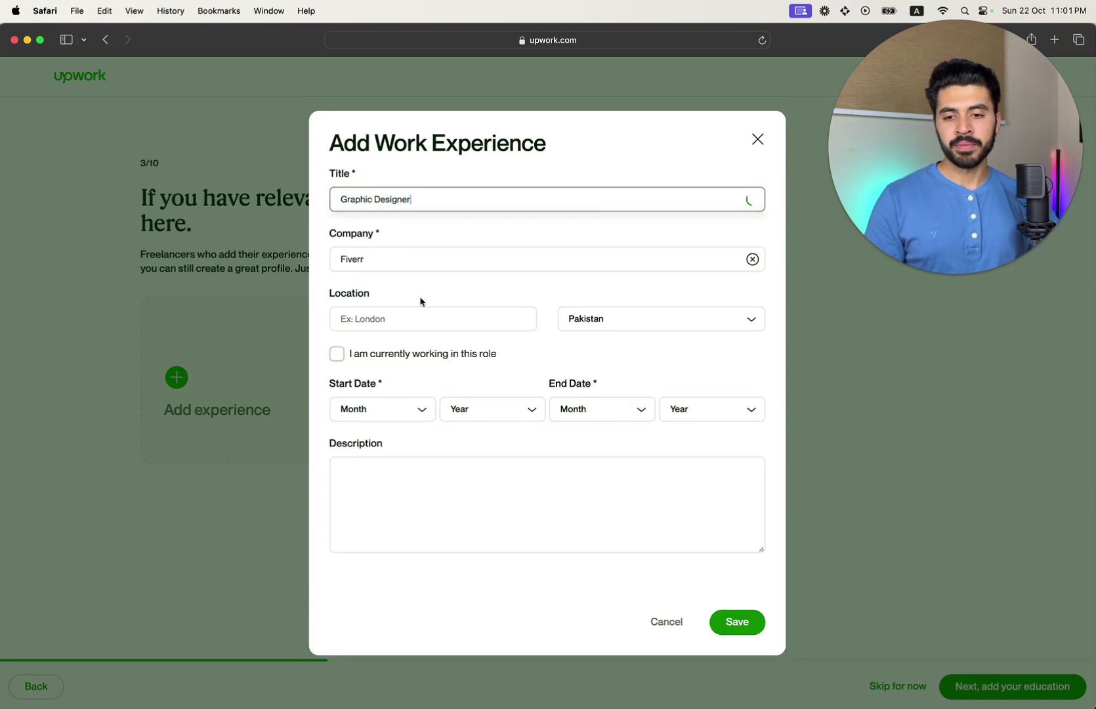
Set the city of the work experience to Lahore
left_click(604, 318)
left_click(428, 323)
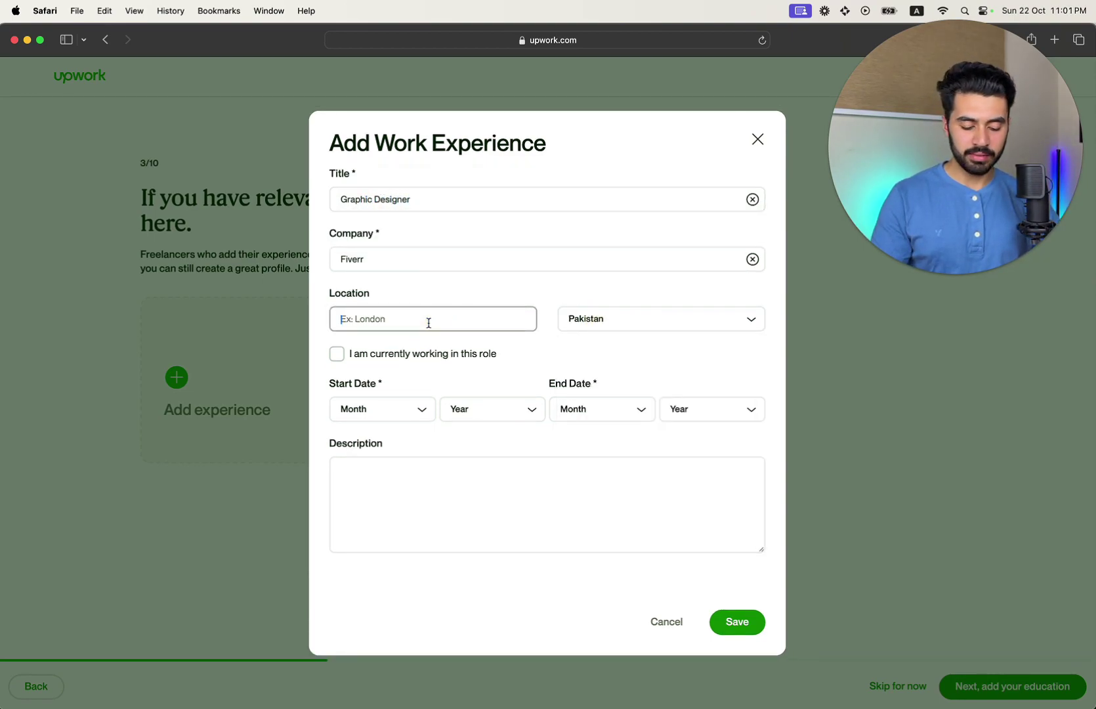
type("Lahore")
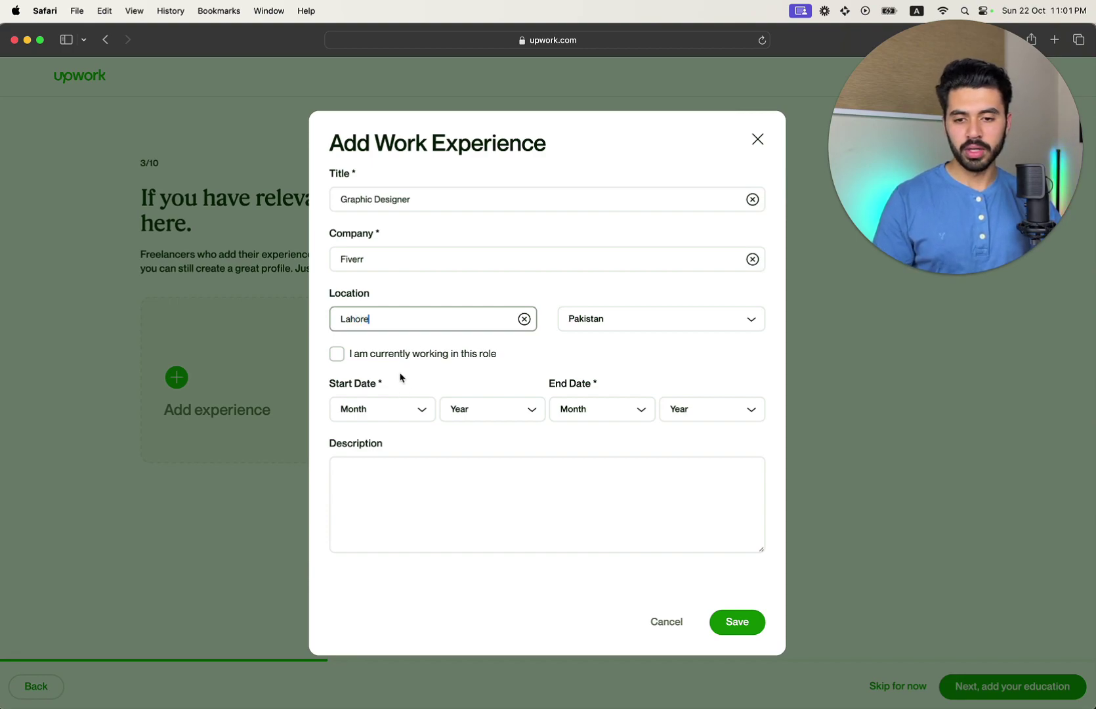
Mark the role as currently held and set its start date to May 2021
left_click(403, 356)
left_click(418, 412)
scroll(435, 521, "down", 1)
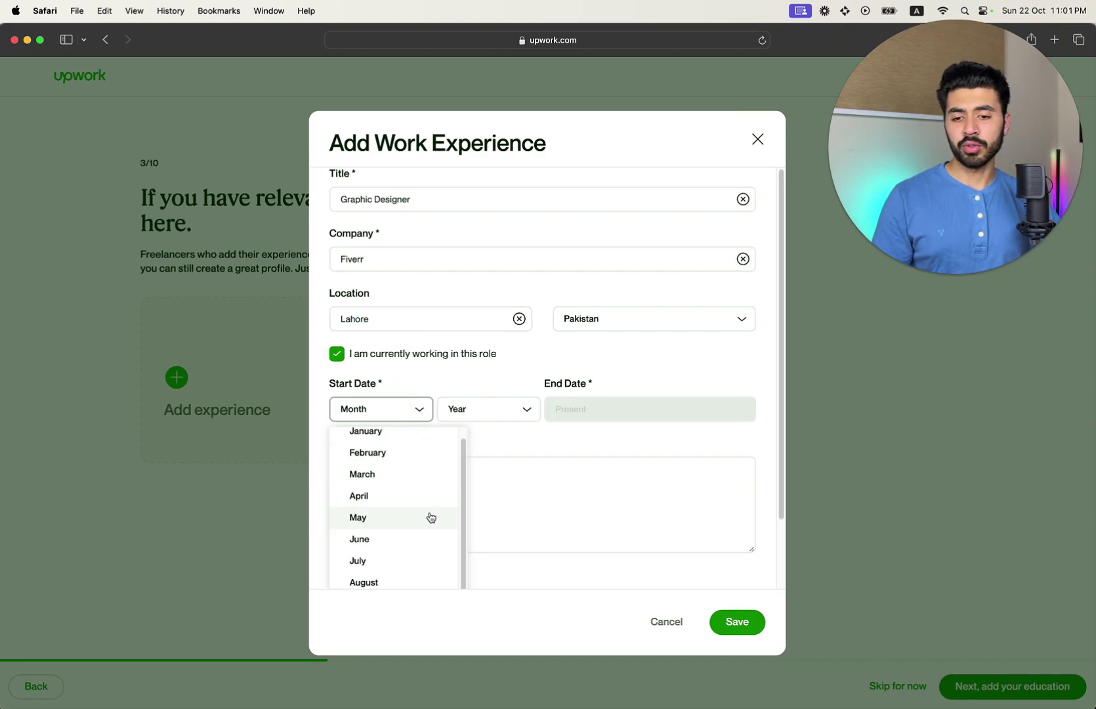
left_click(420, 514)
left_click(491, 414)
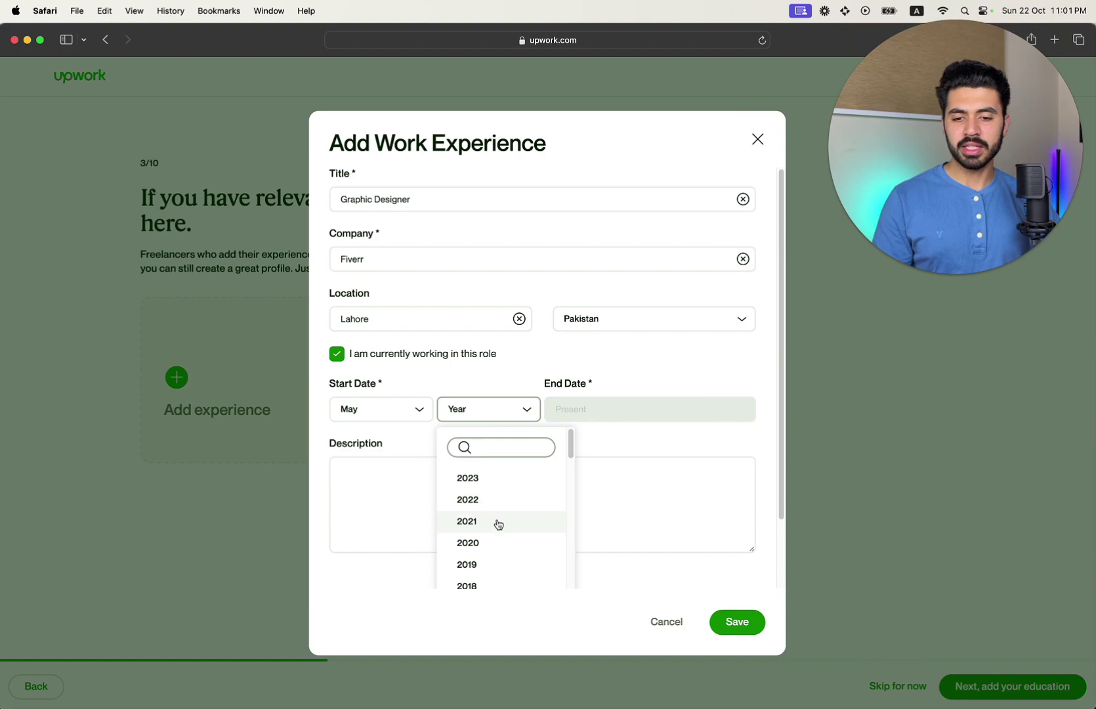
left_click(497, 521)
Describe the job as "I've worked with many brands to help them do their graphic designing." and save the entry
left_click(524, 491)
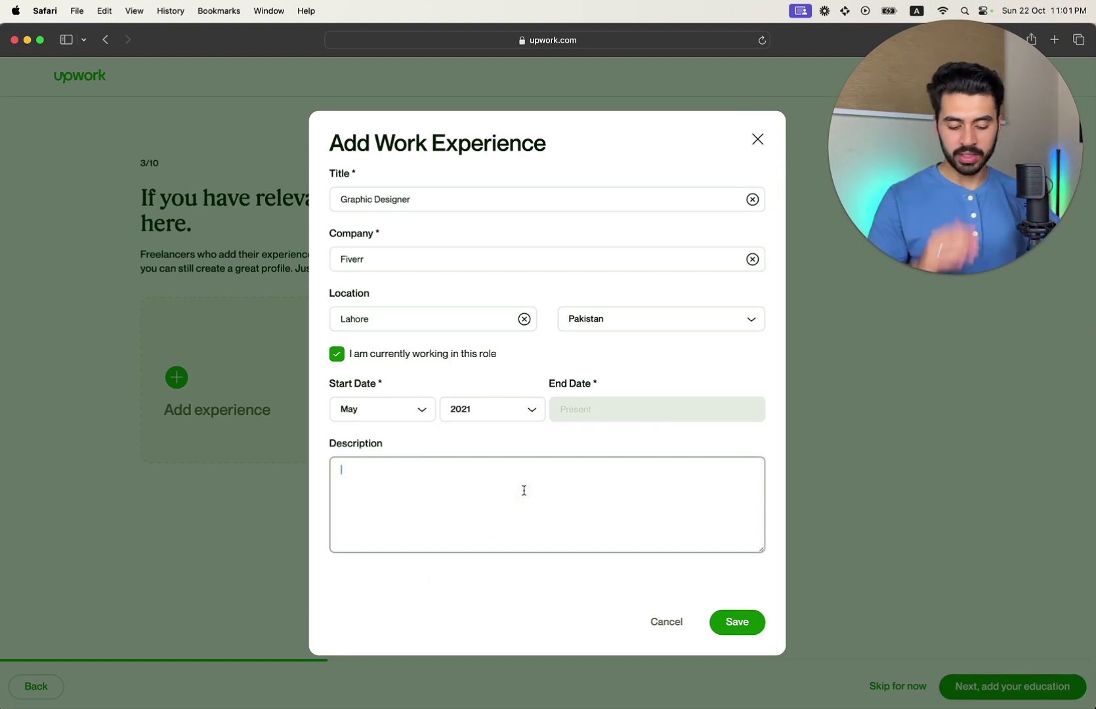
type("I've worked with many brands to help them do their graphic designing.")
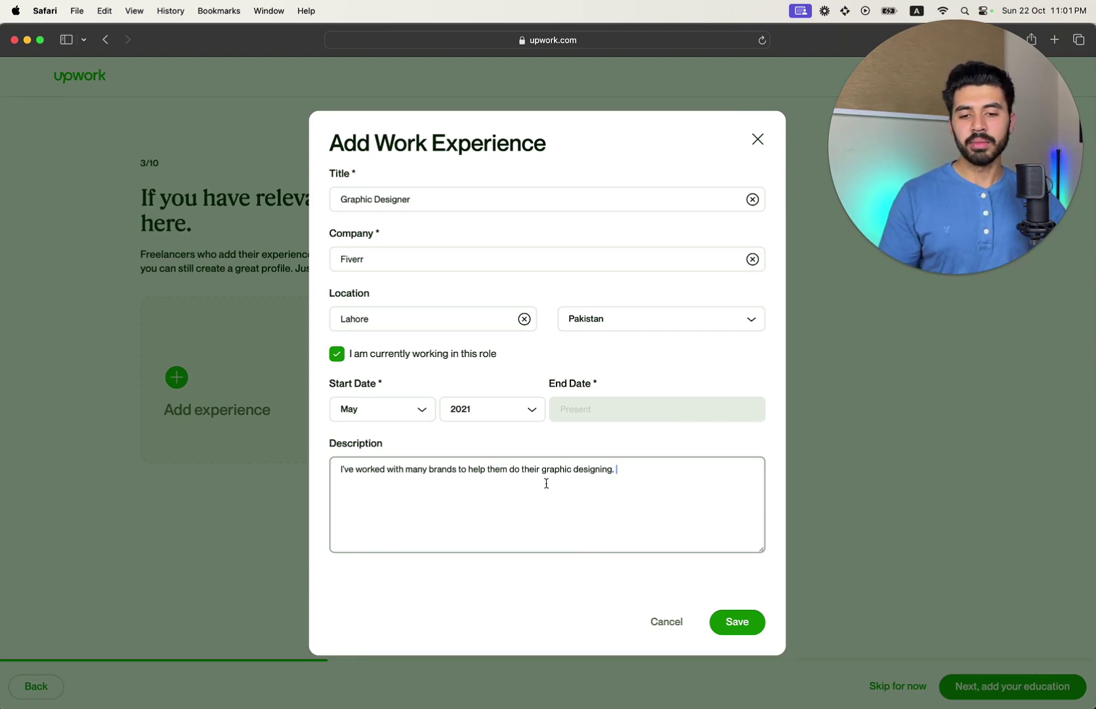
left_click(737, 623)
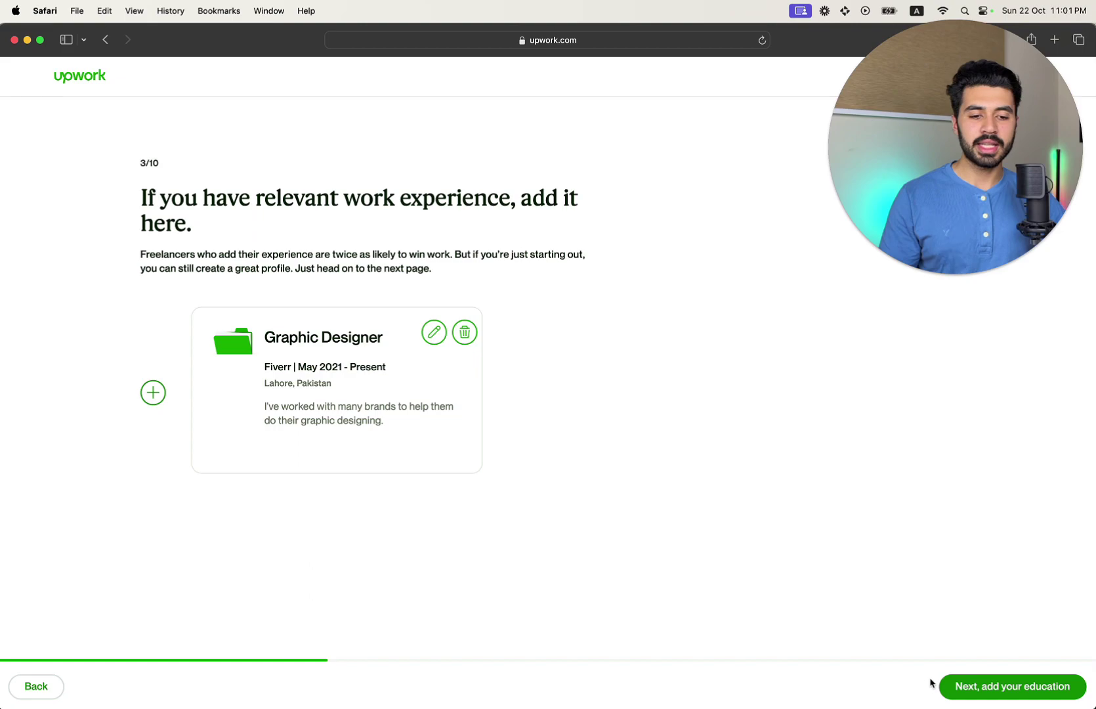
Add and save an education entry: Punjab College of Commerce, Bachelor of Commerce (BCom), Computer science, 2017 to 2021, described as "I did by BCom in Computer Science."
left_click(966, 685)
left_click(265, 331)
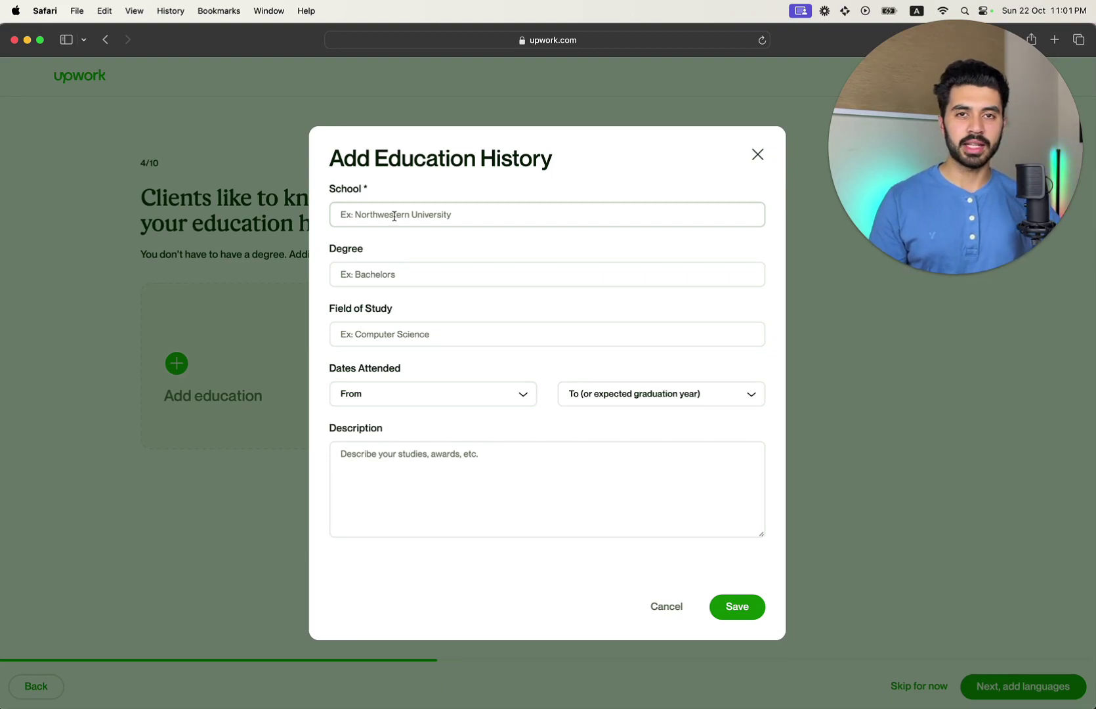
left_click(394, 216)
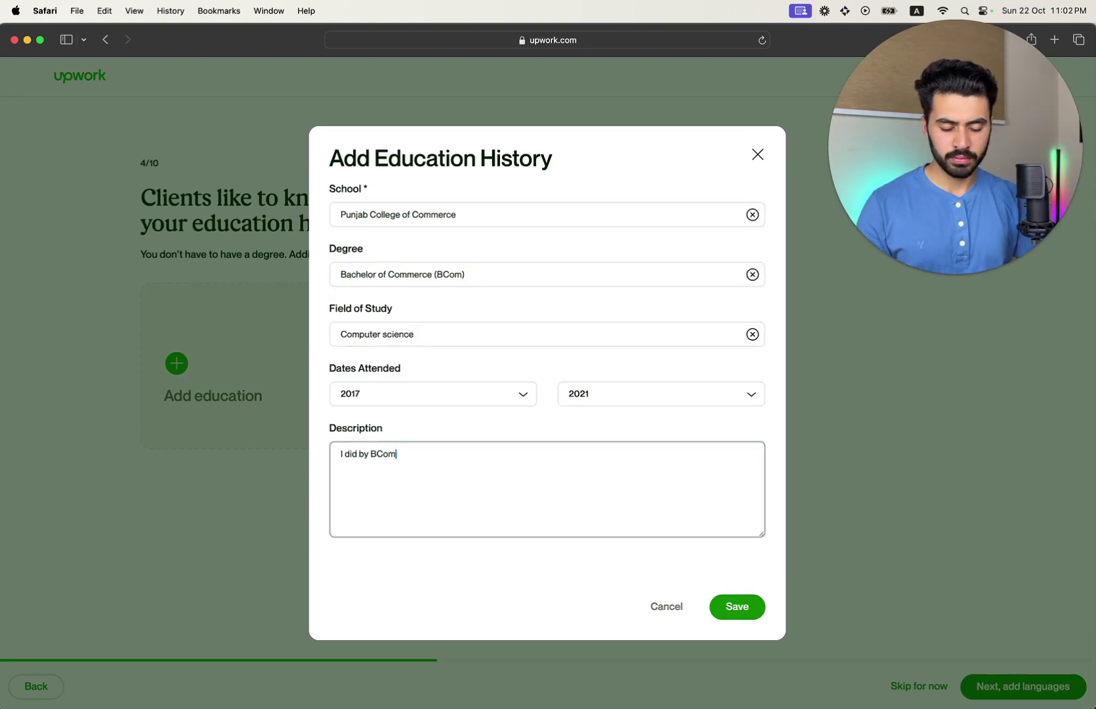
type("in Computer Science.")
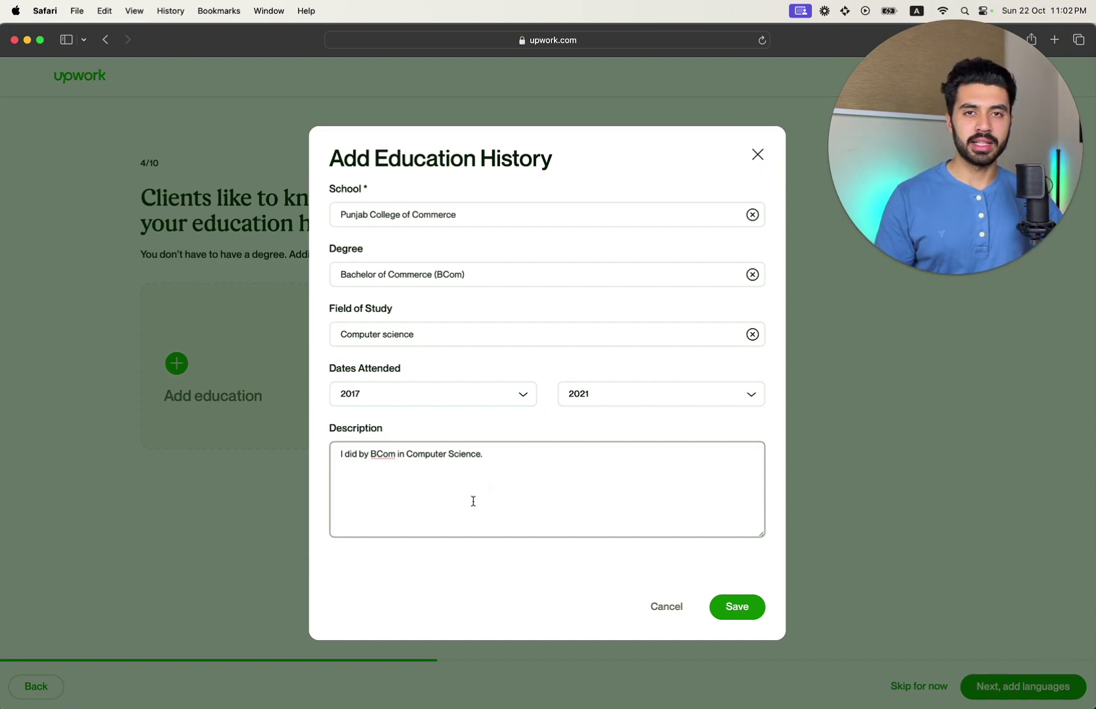
left_click(721, 609)
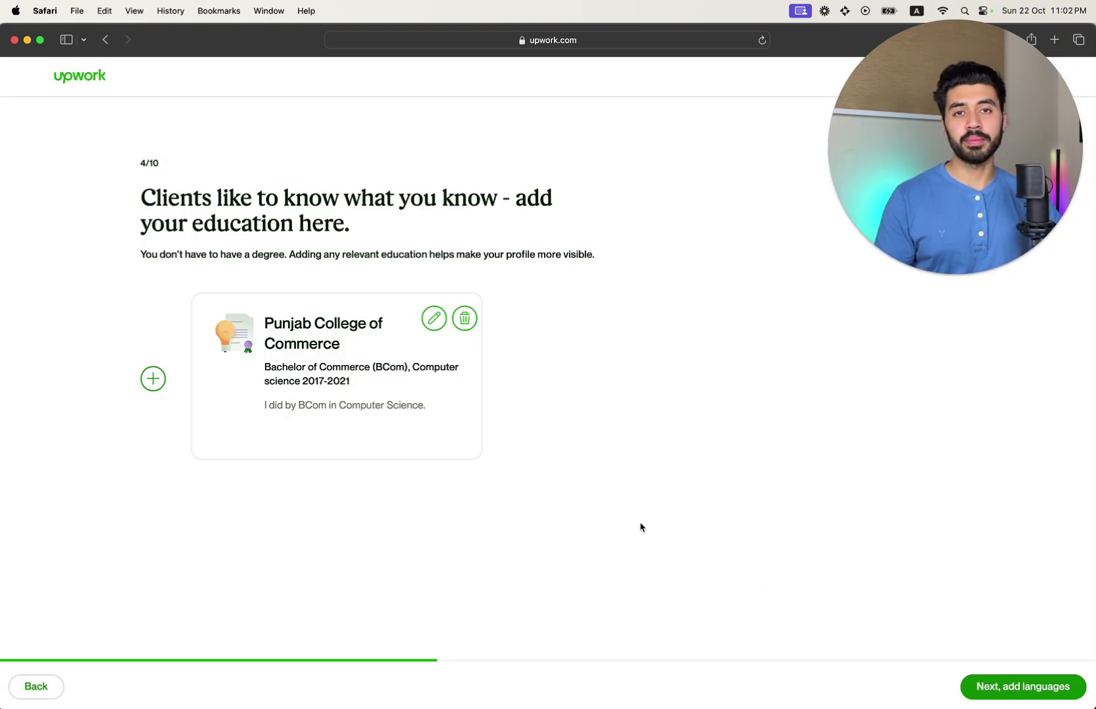
Proceed to the languages section and set the English proficiency to Conversational
left_click(1011, 697)
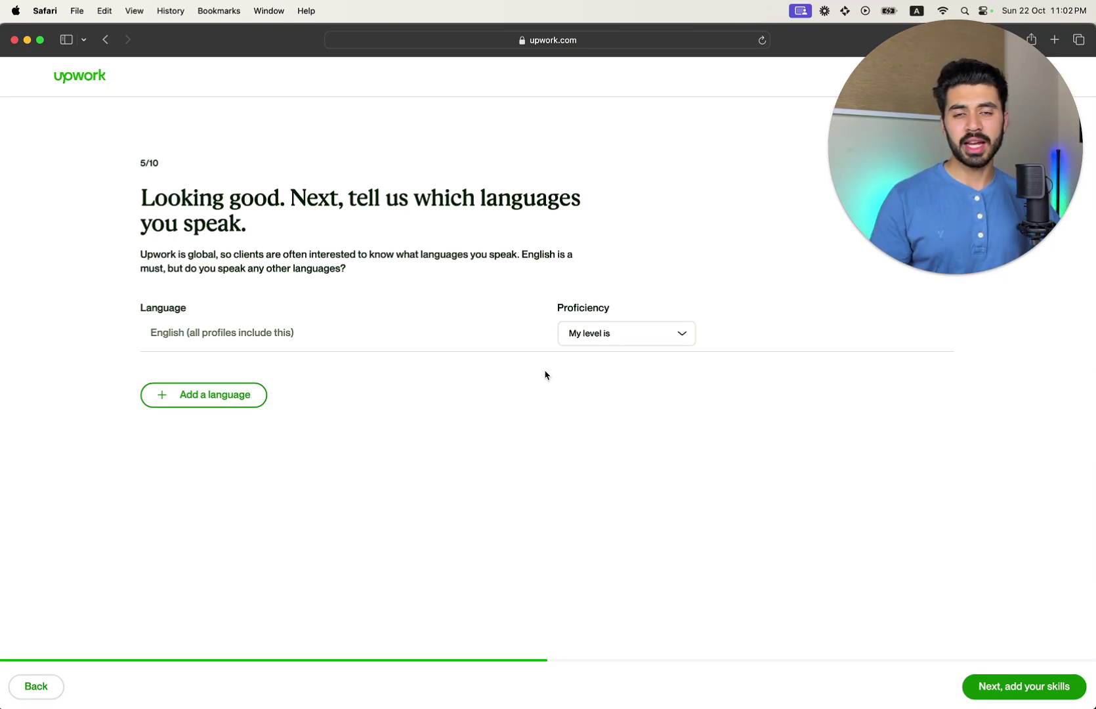
left_click(617, 339)
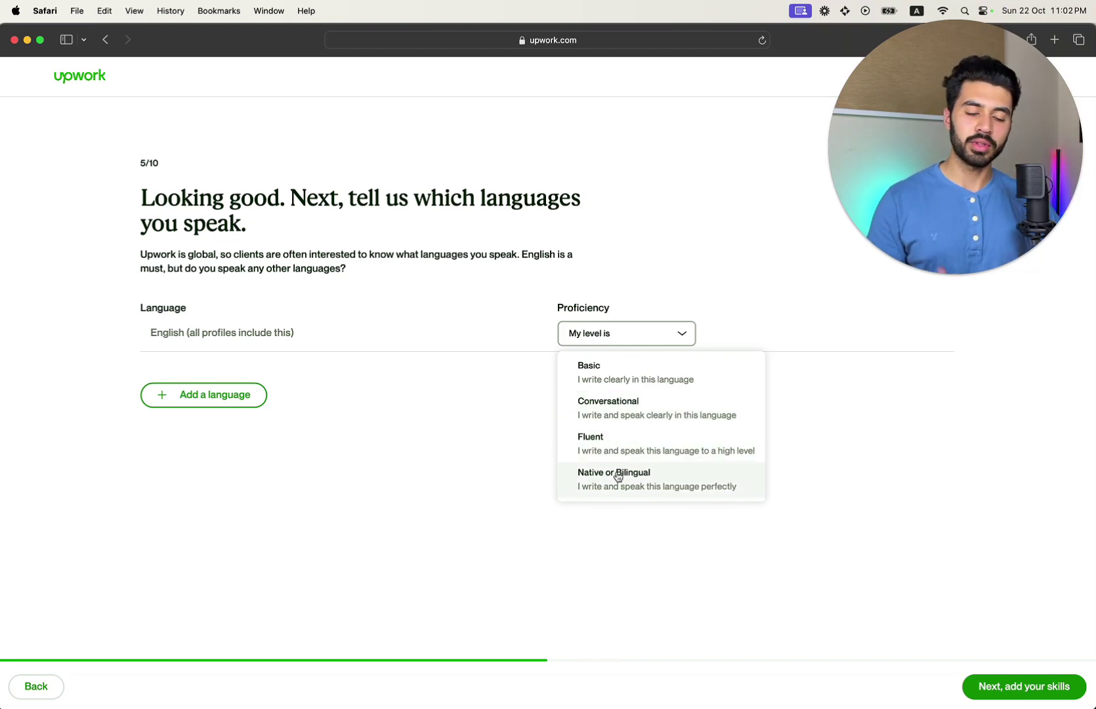
left_click(617, 476)
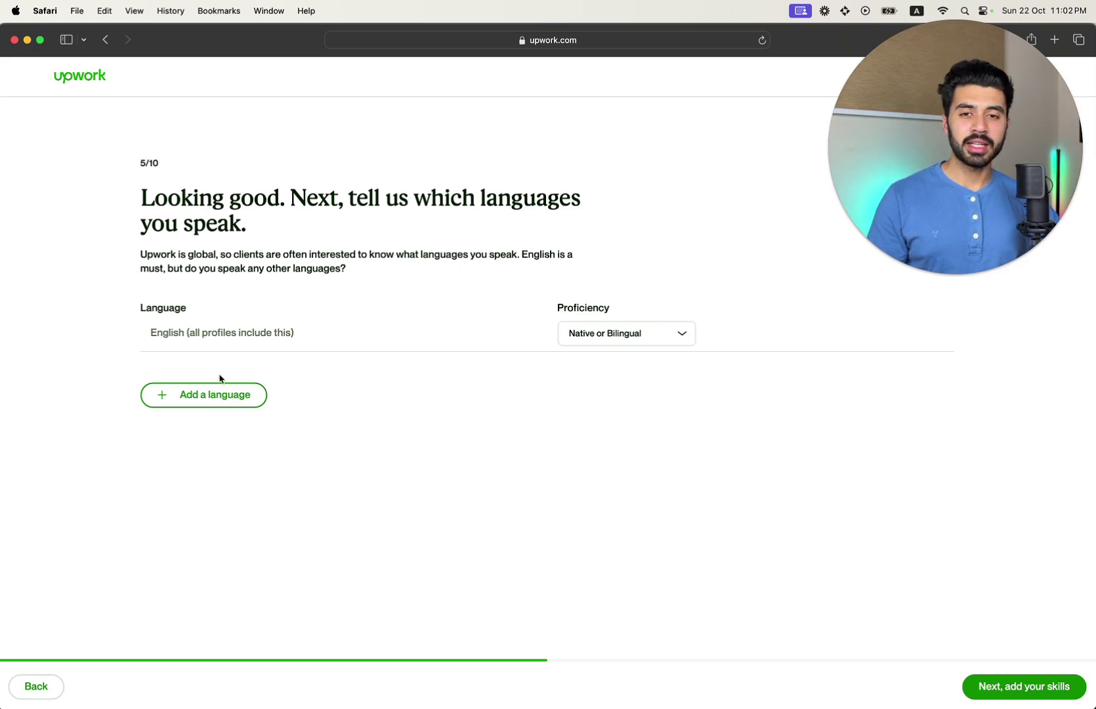
left_click(640, 333)
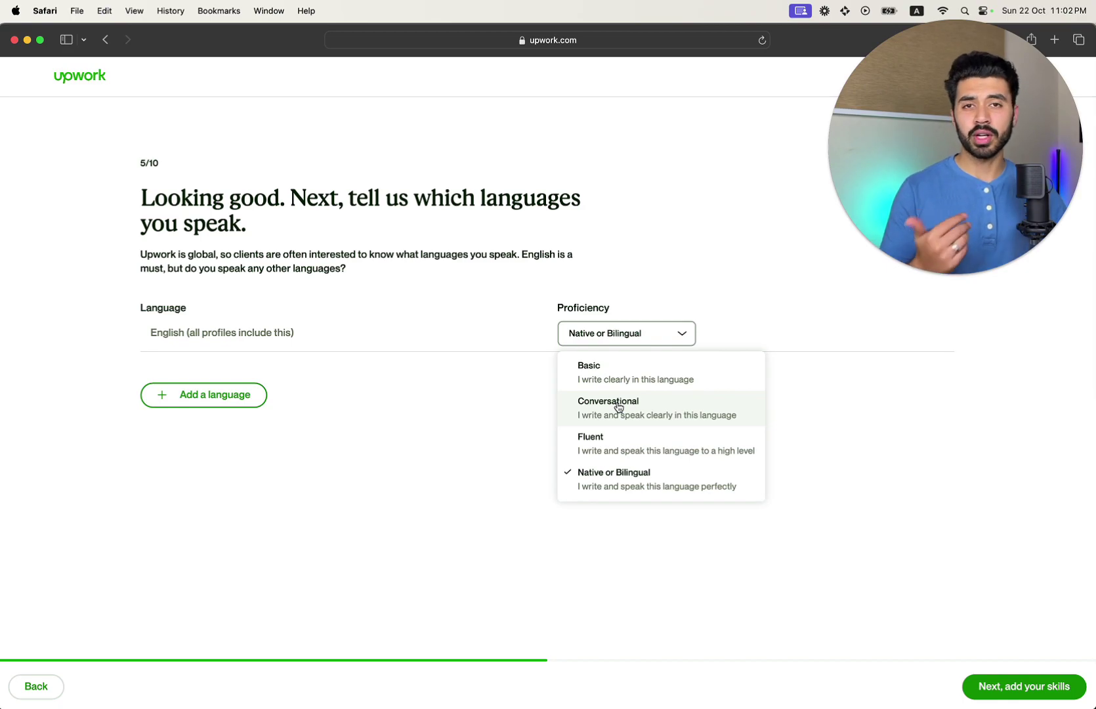
left_click(618, 408)
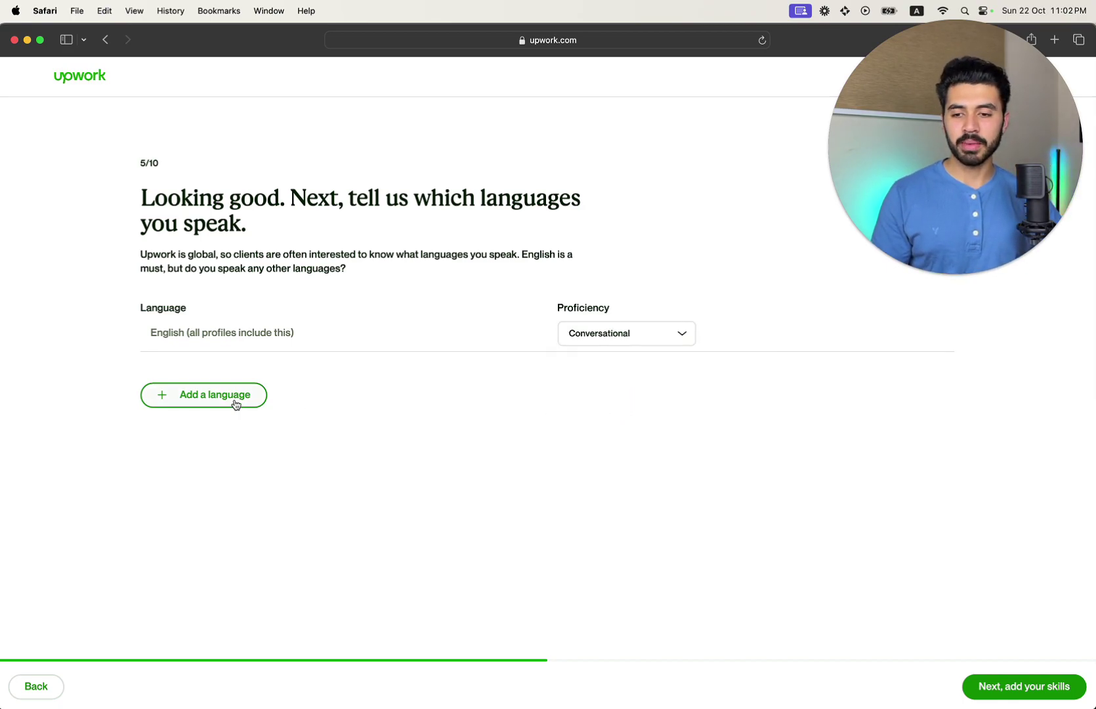
Add Urdu as another spoken language with the proficiency Native or Bilingual
left_click(207, 404)
left_click(198, 379)
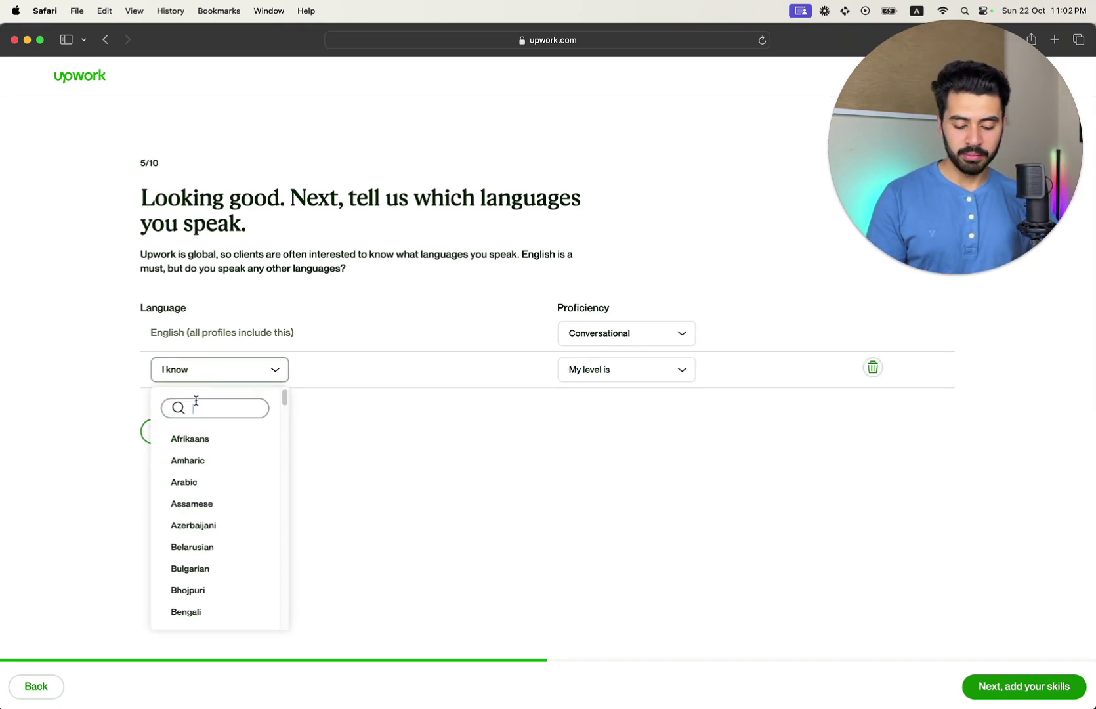
type("urd")
left_click(203, 460)
left_click(619, 370)
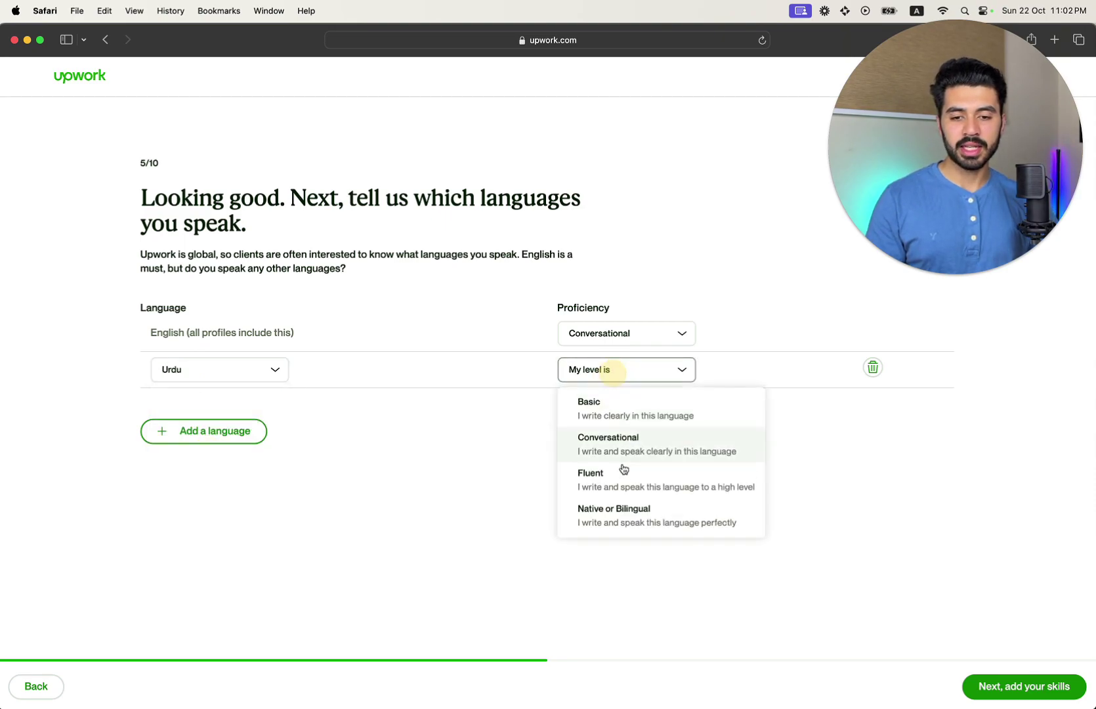
left_click(629, 515)
Proceed to the skills section and add the suggested skills Midjourney AI, DALL-E and Artificial Intelligence
left_click(1029, 690)
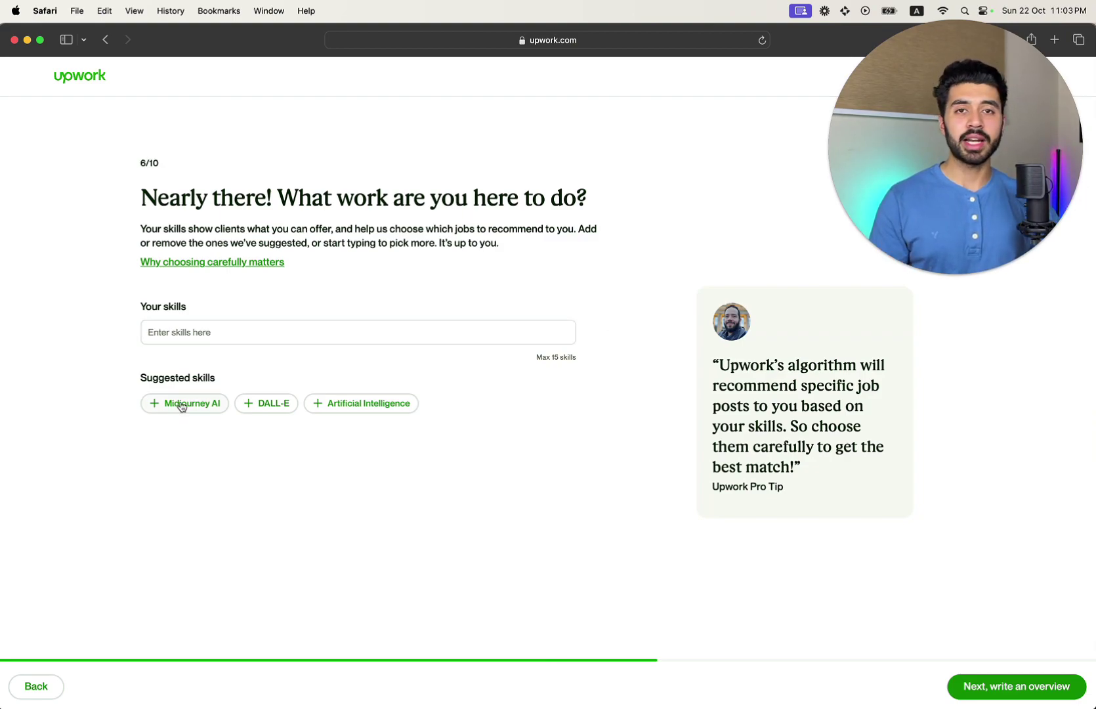
left_click(182, 406)
left_click(187, 412)
left_click(200, 408)
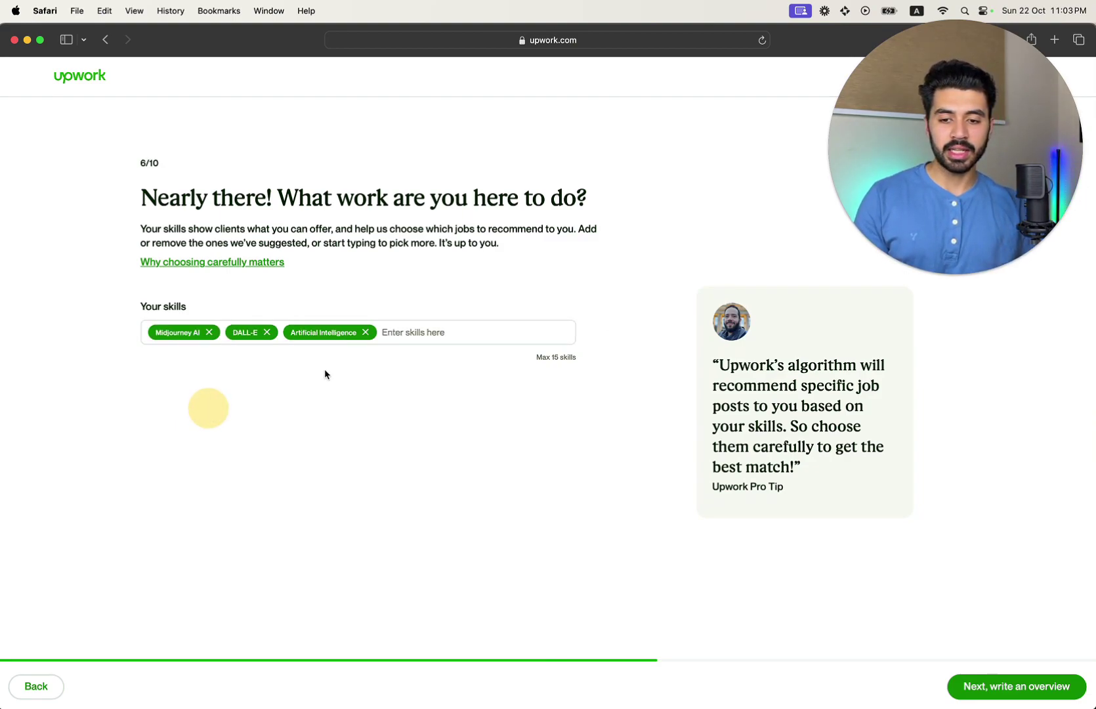
Search for graphic skills and add Graphic Animation, Graphic Design and Graphic Design Software to the profile
left_click(416, 338)
type("Graphic")
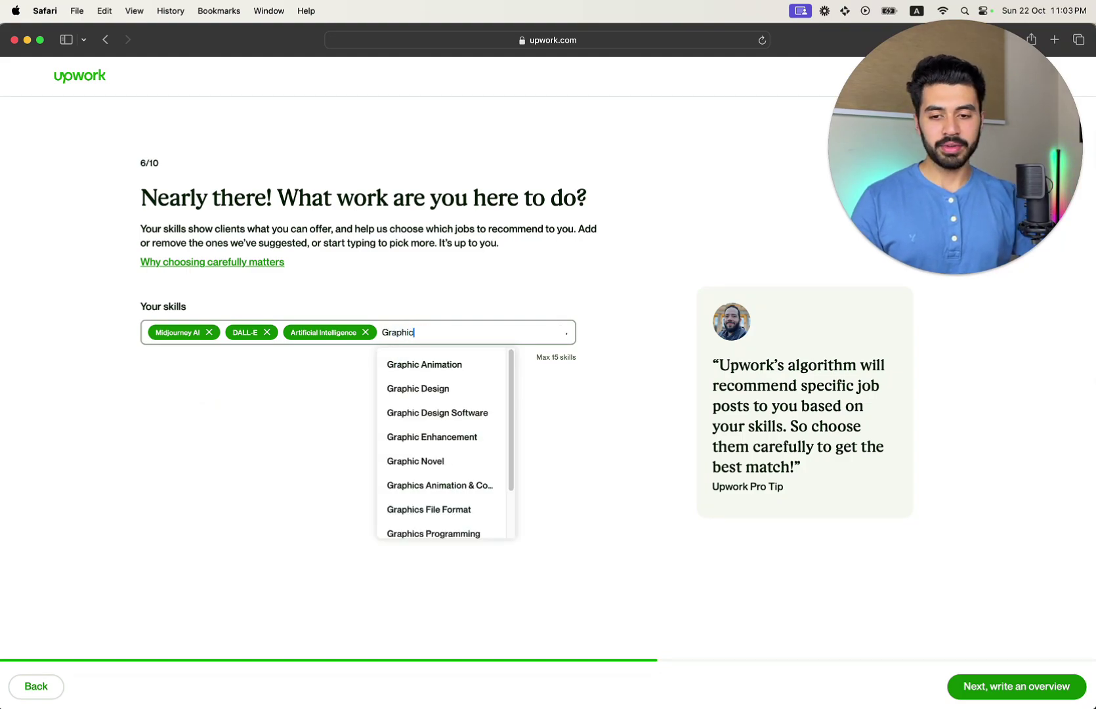
left_click(454, 365)
type("G")
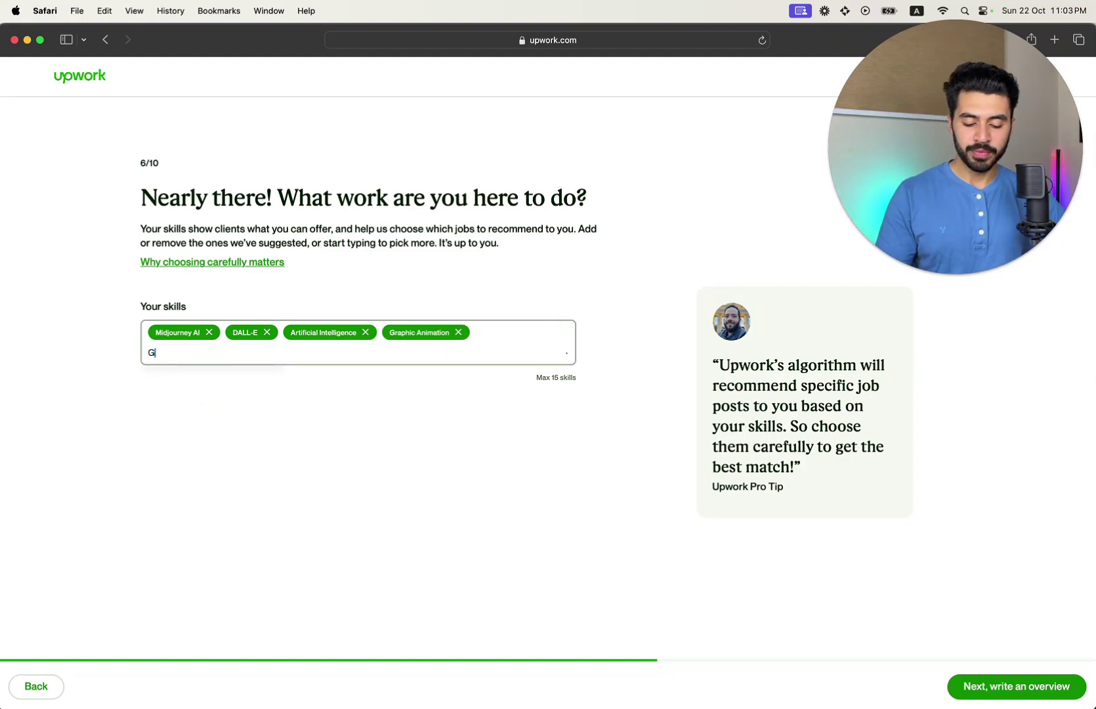
type("raphic")
left_click(240, 381)
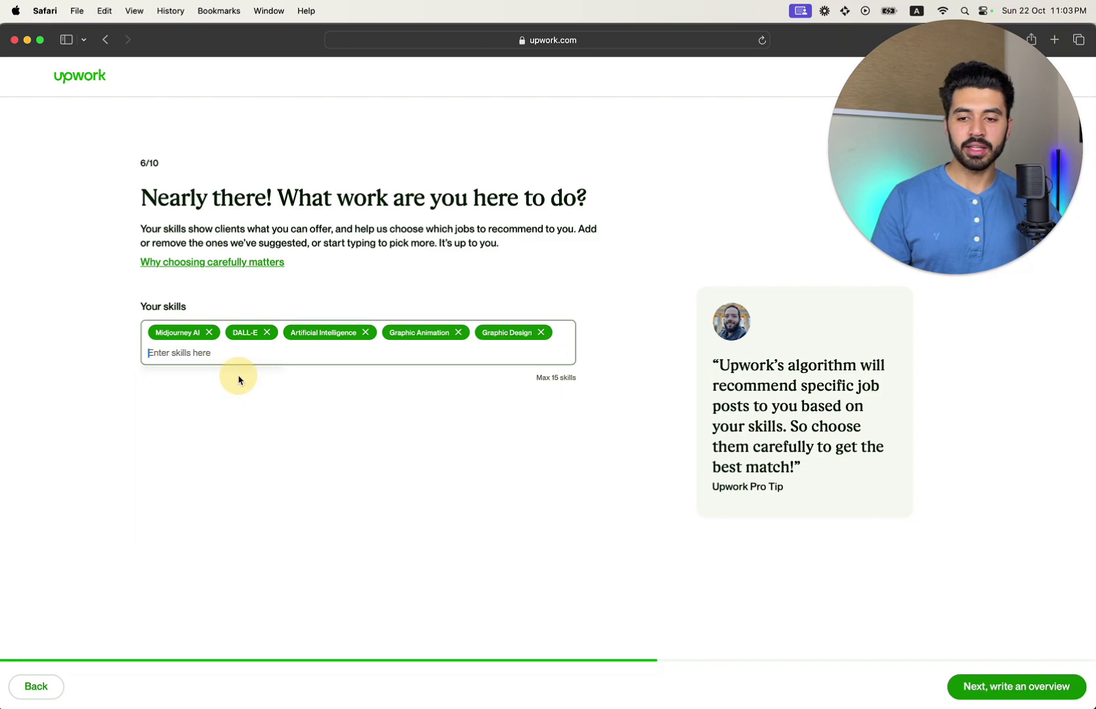
type("Graphic")
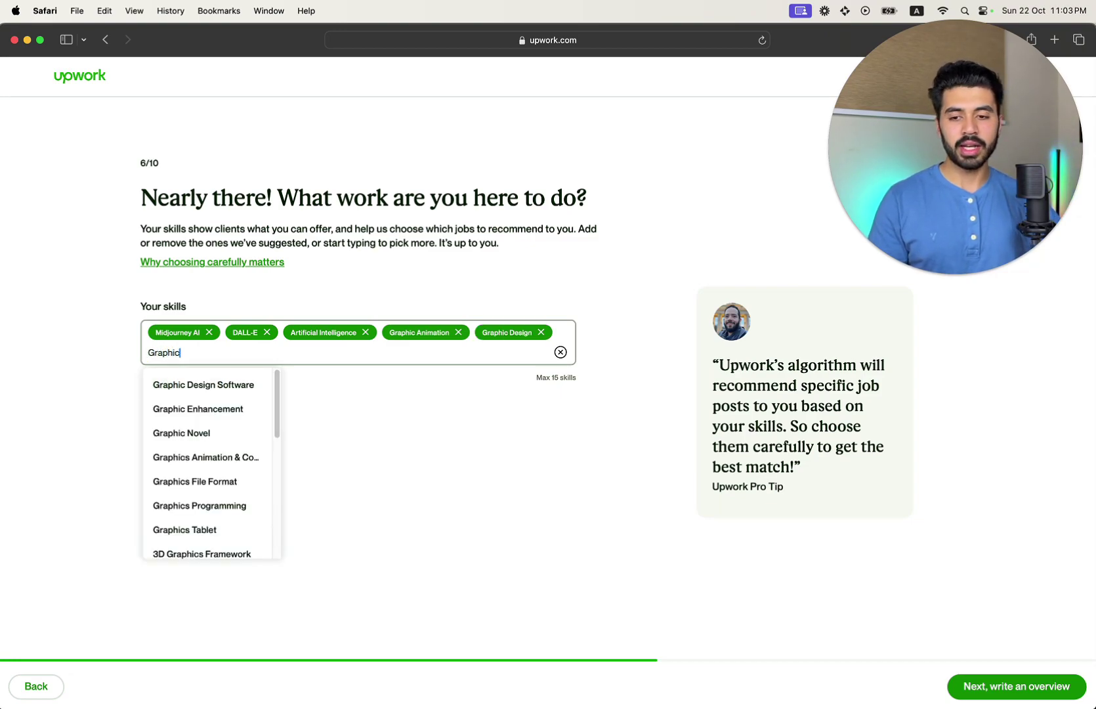
left_click(209, 384)
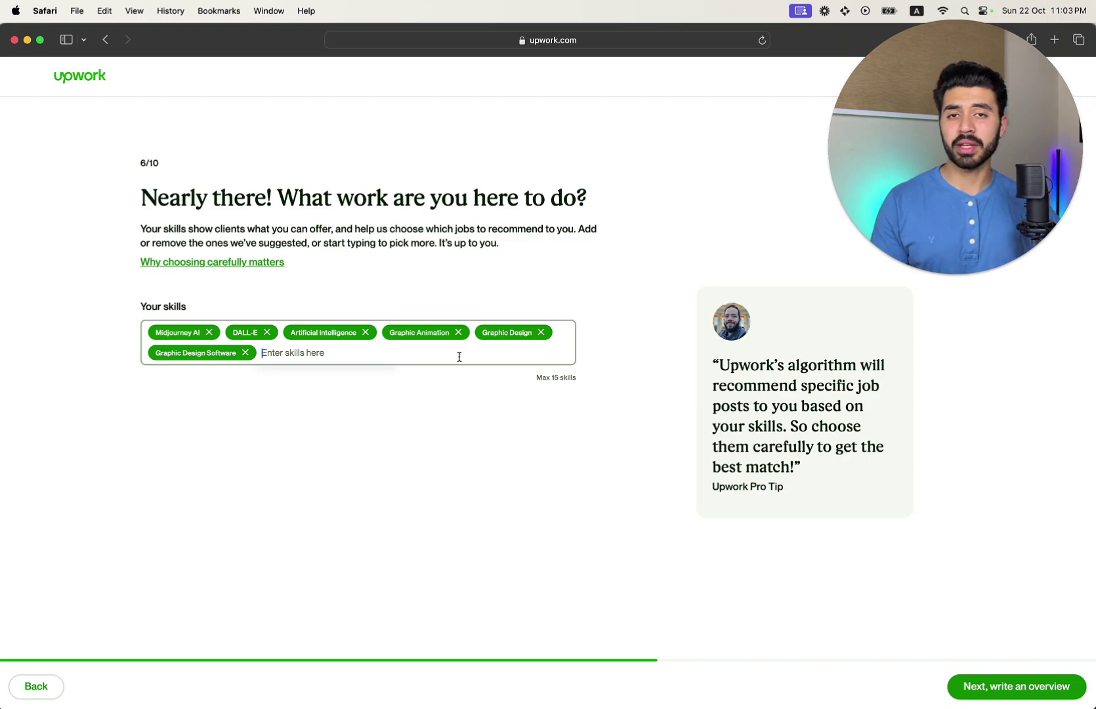
Add the skills Photo Editing and Animated Cover to the profile's skill list
type("photo")
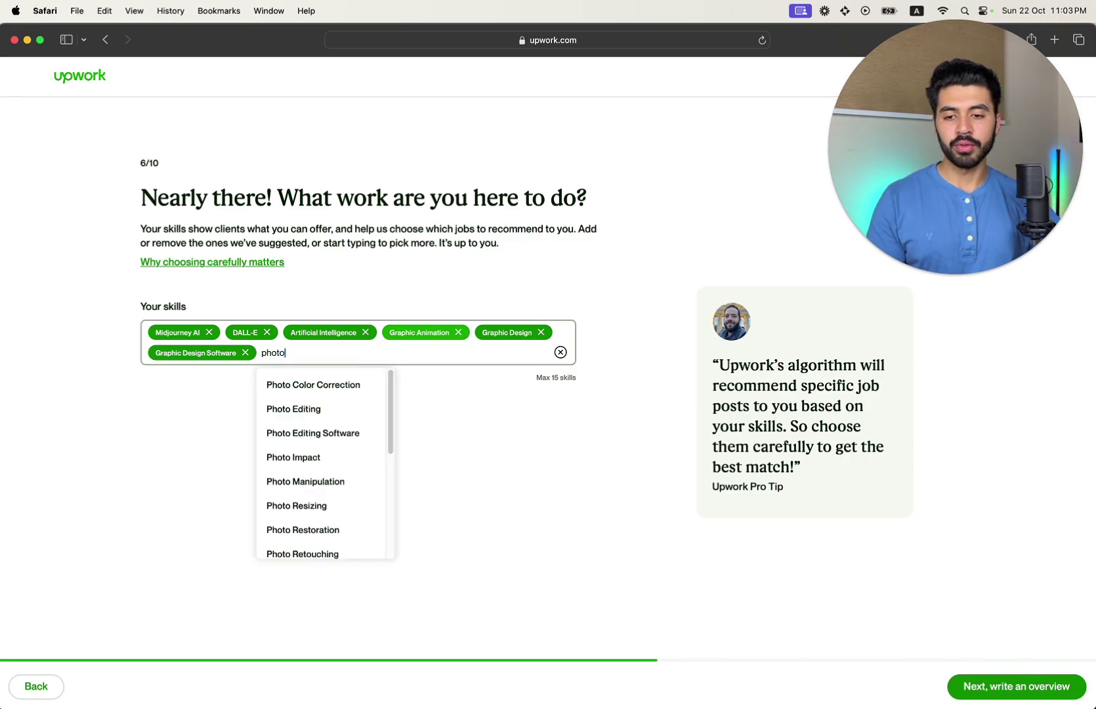
left_click(310, 414)
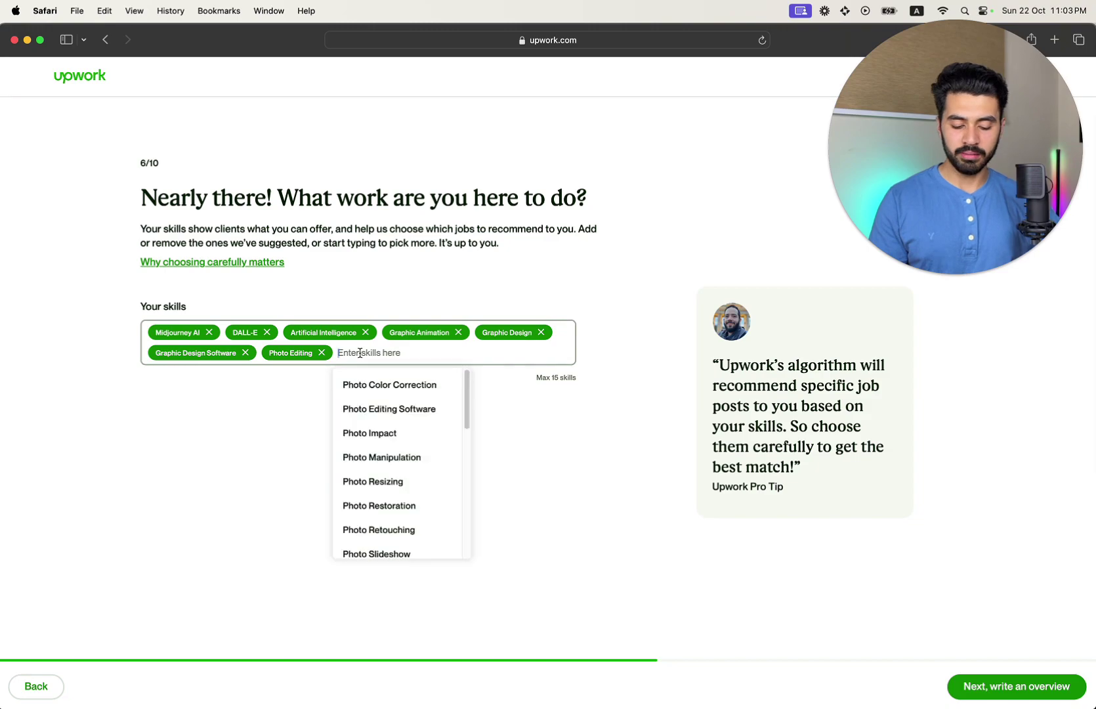
type("animat")
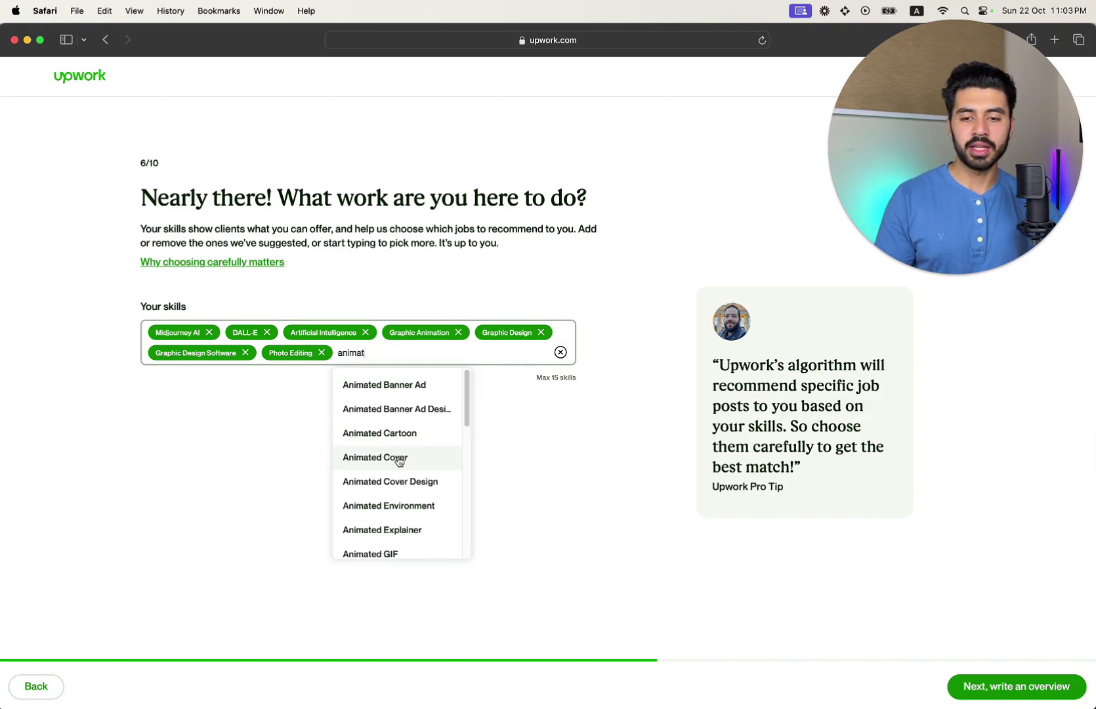
left_click(394, 457)
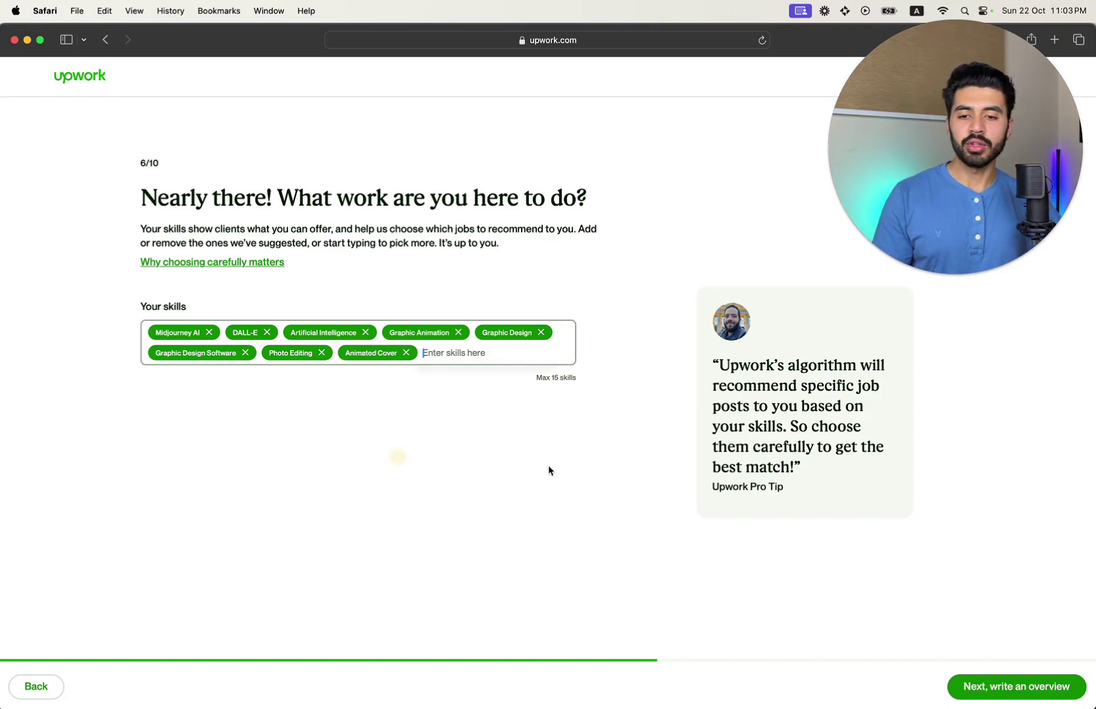
Write the bio "I've worked with top marketing agencies as their Graphic Designer to help create their ads and emails and I can do the same for you."
left_click(1011, 684)
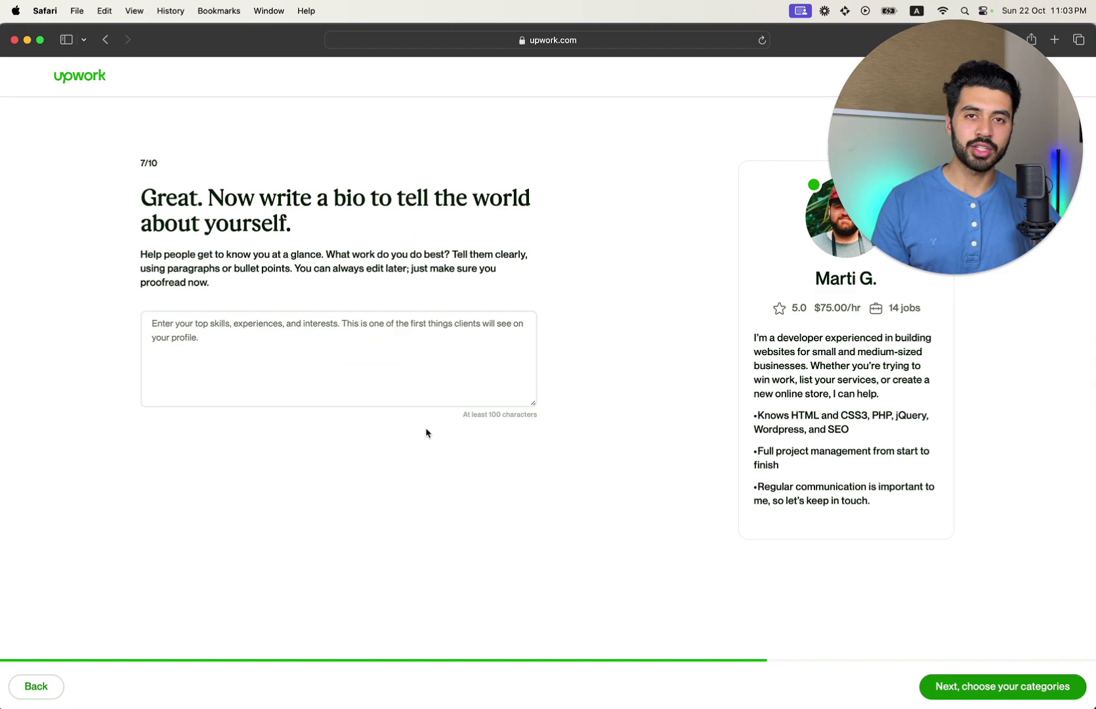
left_click(333, 358)
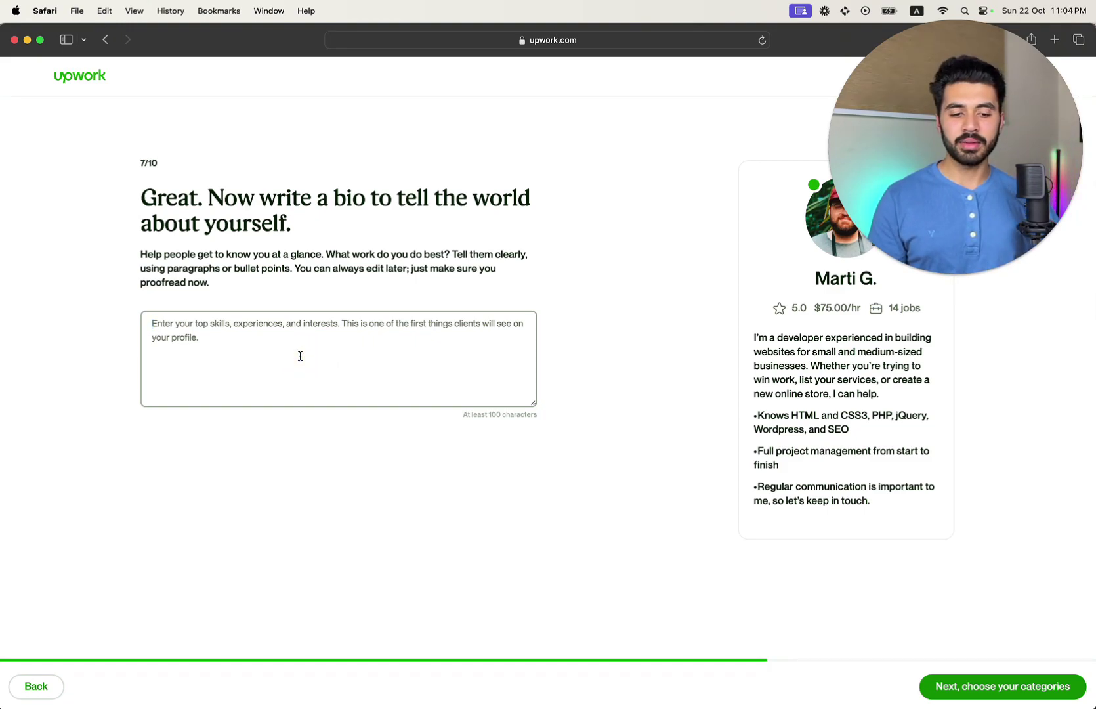
type("I've worked with top marketing agencies as their Graphic Designer to help create their ads and emails and I can do the same for you.")
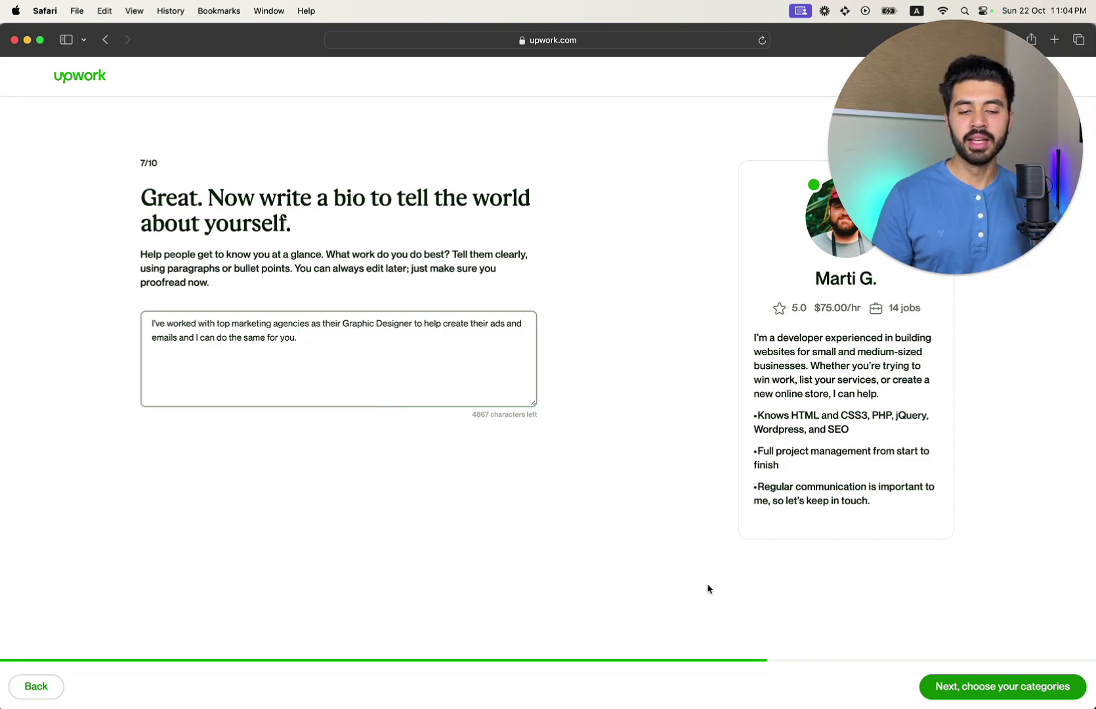
Choose Graphic, Editorial & Presentation Design, NFT, AR/VR & Game Art, and Product Design as the main services offered
left_click(964, 690)
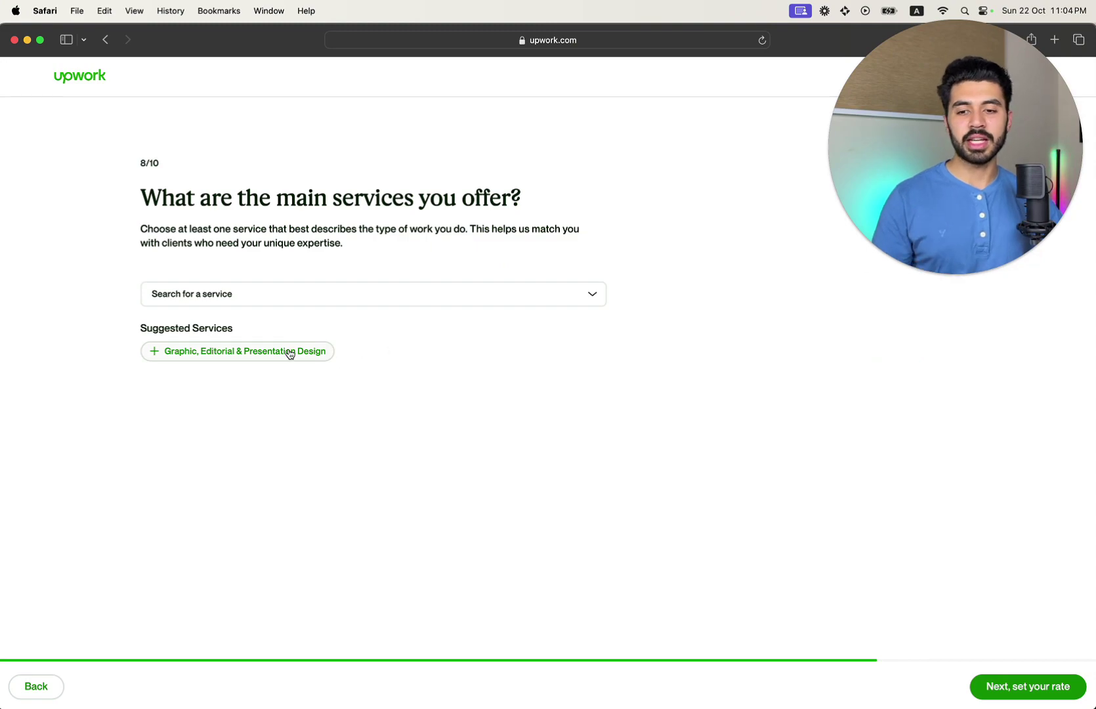
left_click(281, 358)
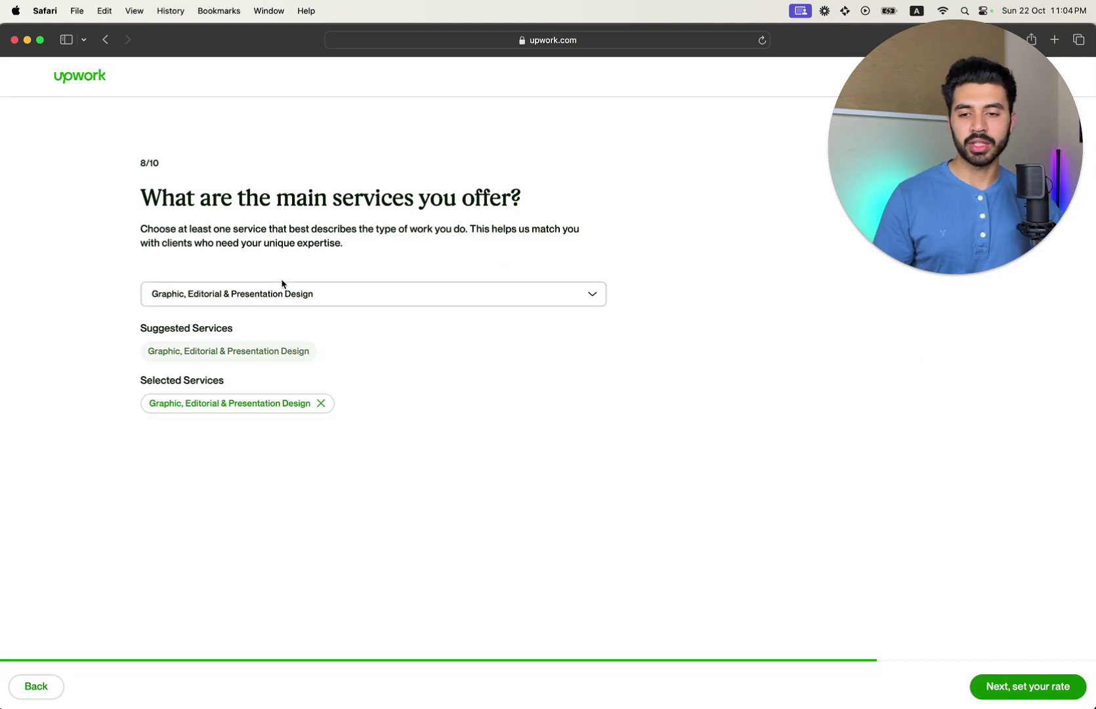
left_click(256, 304)
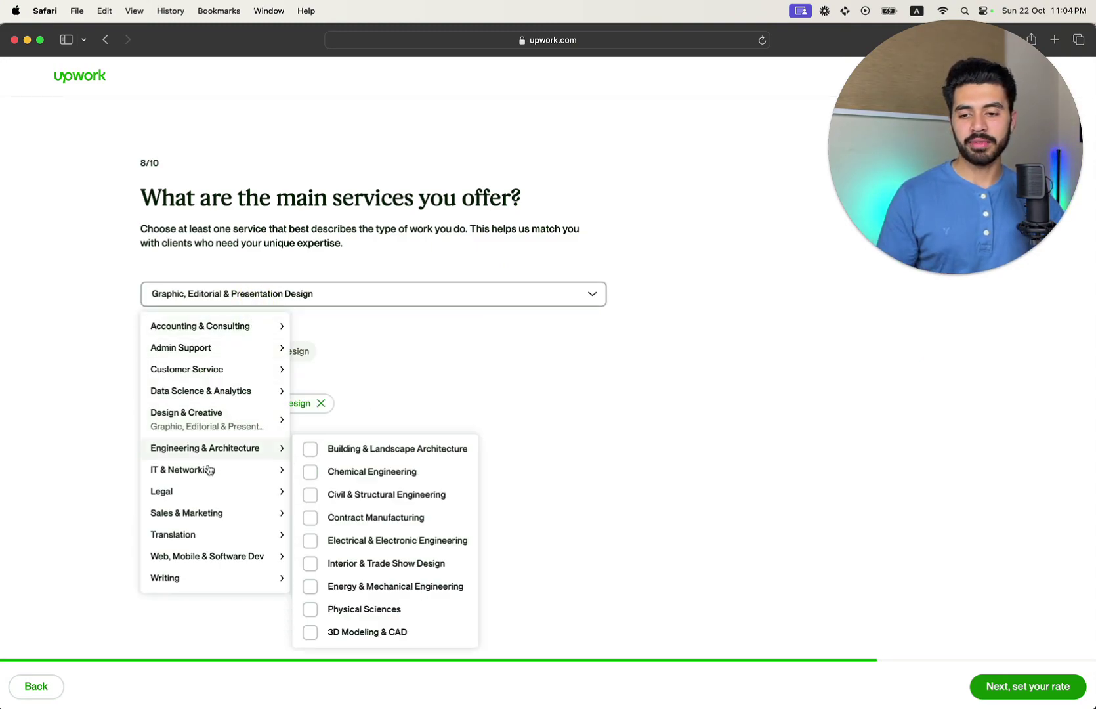
mouse_move(185, 434)
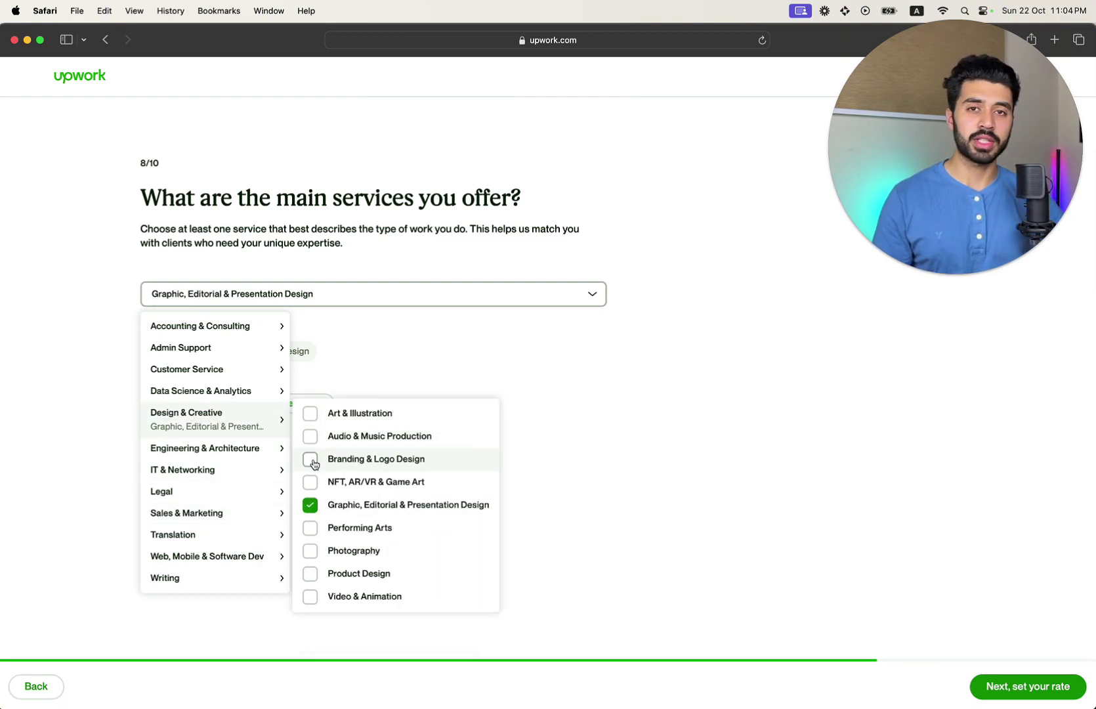
left_click(310, 482)
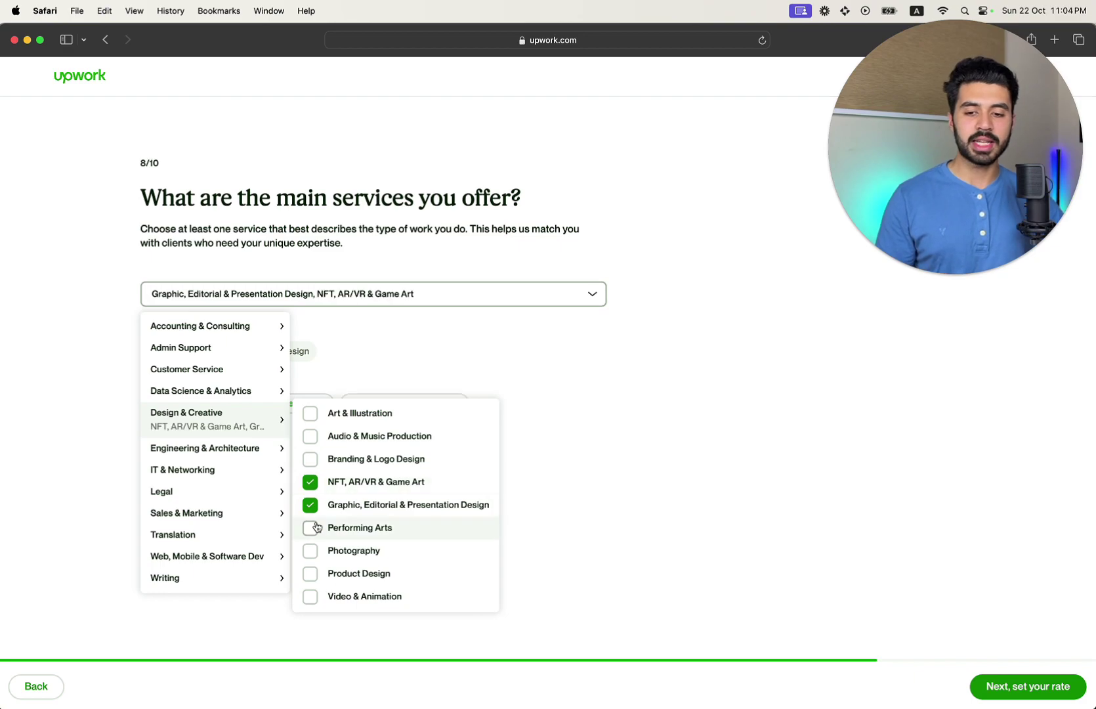
left_click(310, 574)
left_click(595, 524)
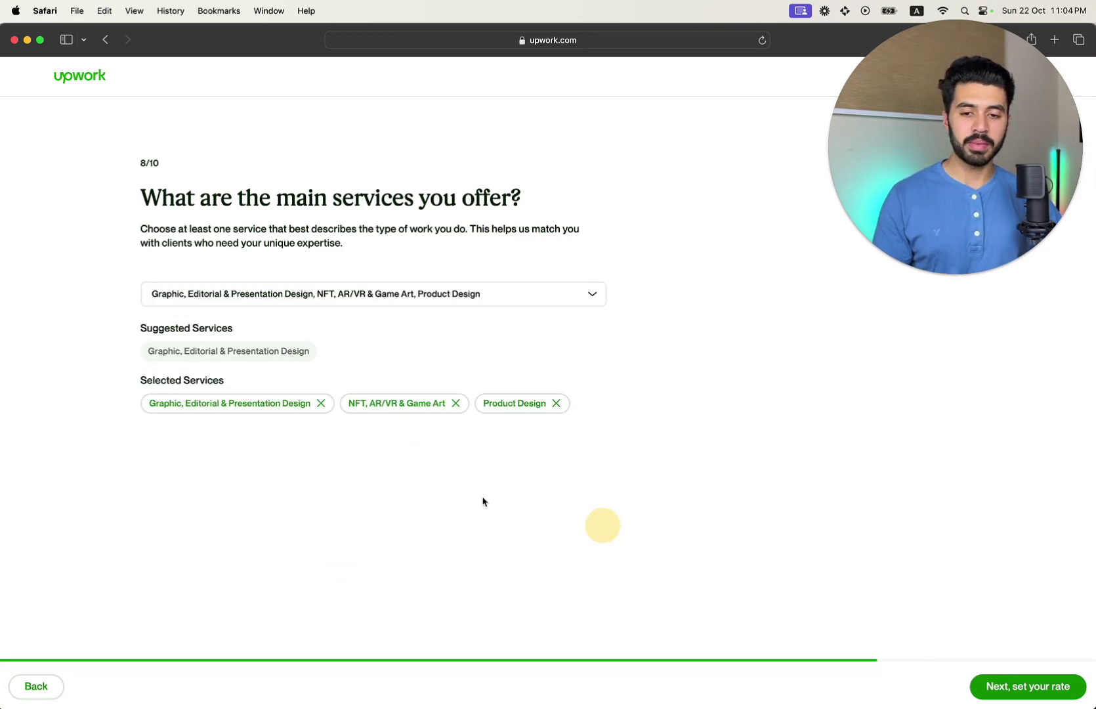
Proceed to the rate section and set the hourly rate to $8
left_click(999, 687)
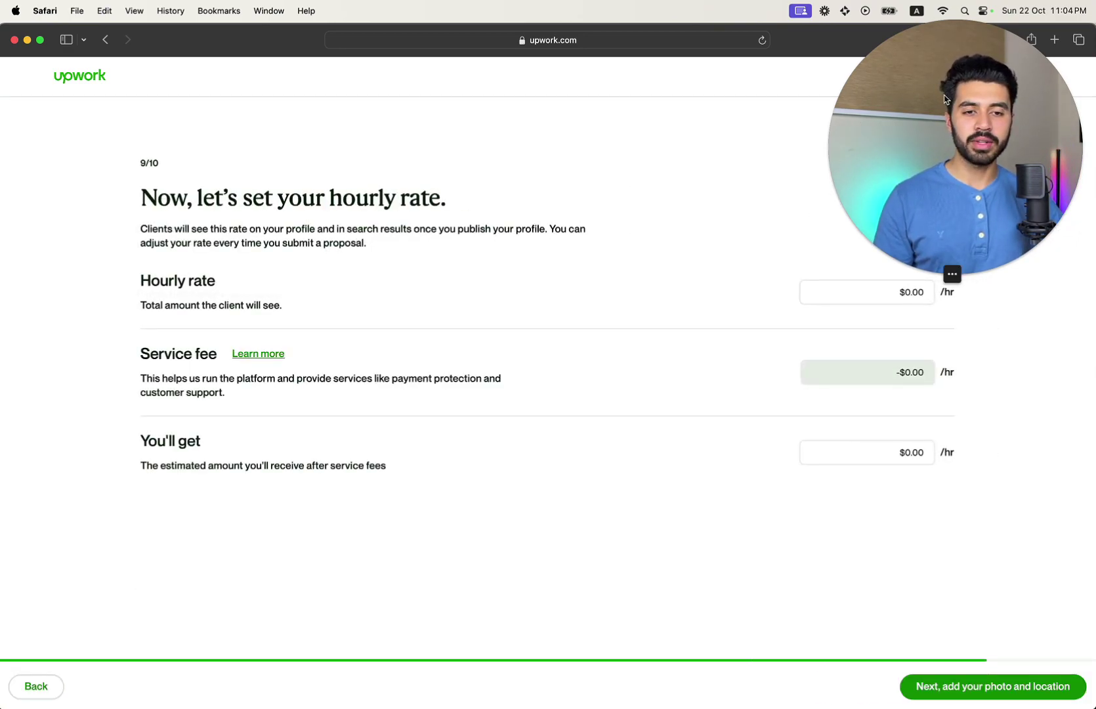
mouse_move(946, 99)
left_mouse_down()
mouse_move(719, 182)
mouse_move(151, 547)
mouse_move(120, 548)
left_mouse_up()
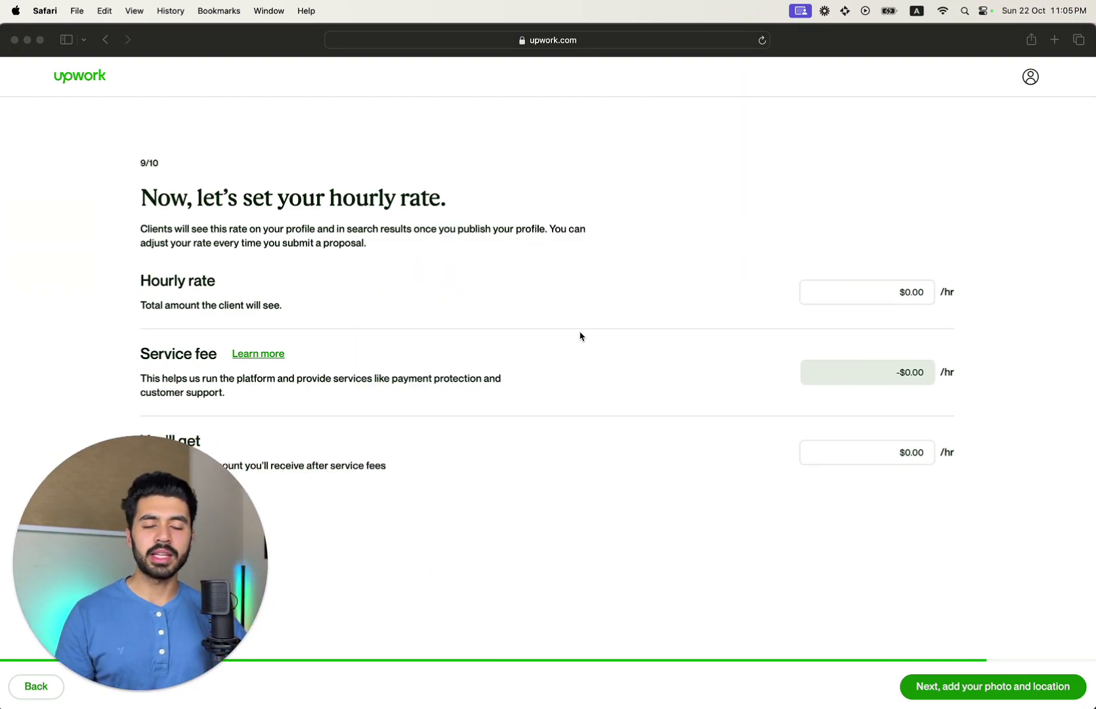
left_click(886, 292)
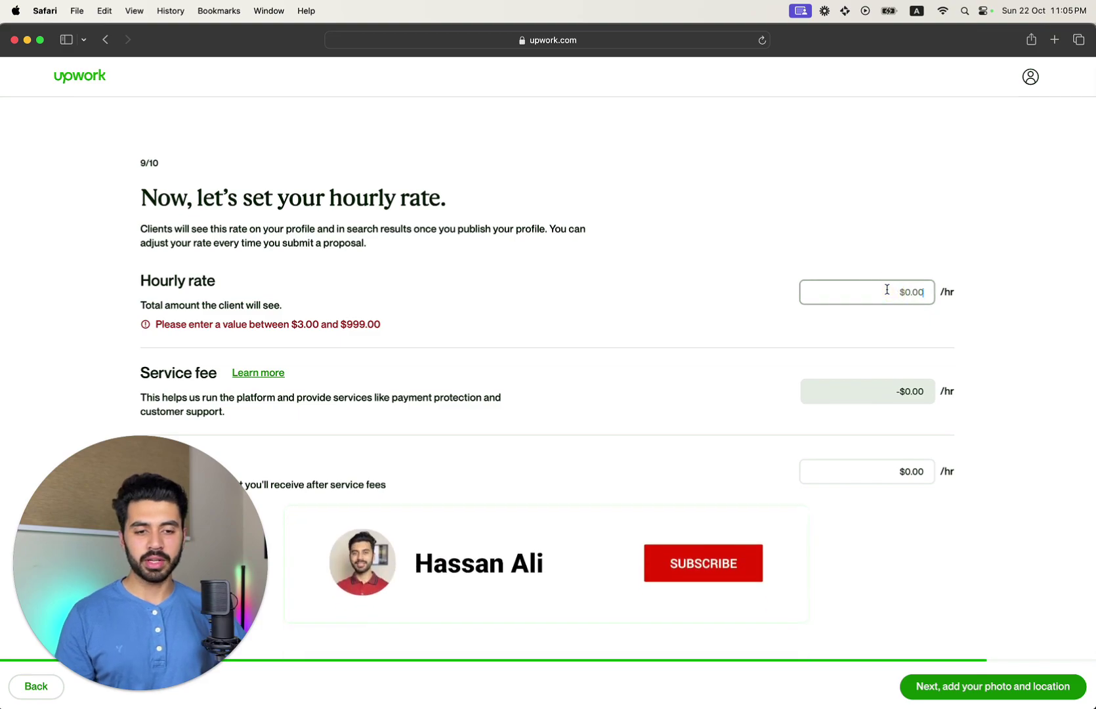
type("8")
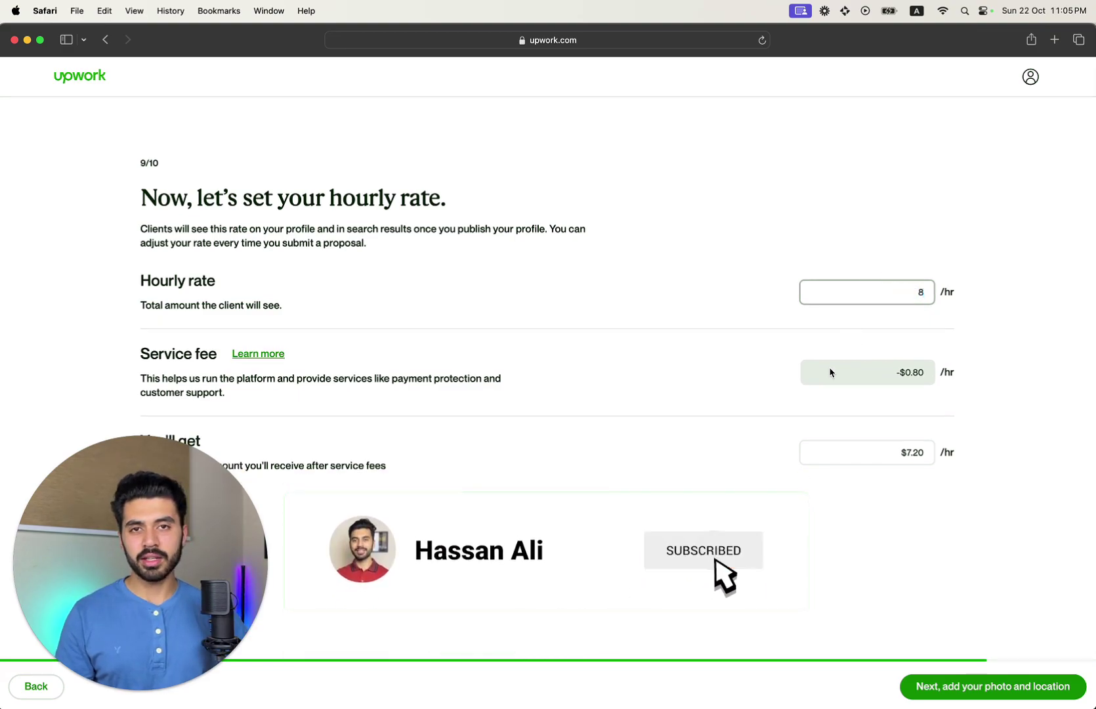
Continue to the photo and location section and attach 1643397680574.jpeg from Downloads as the profile photo
left_click(690, 479)
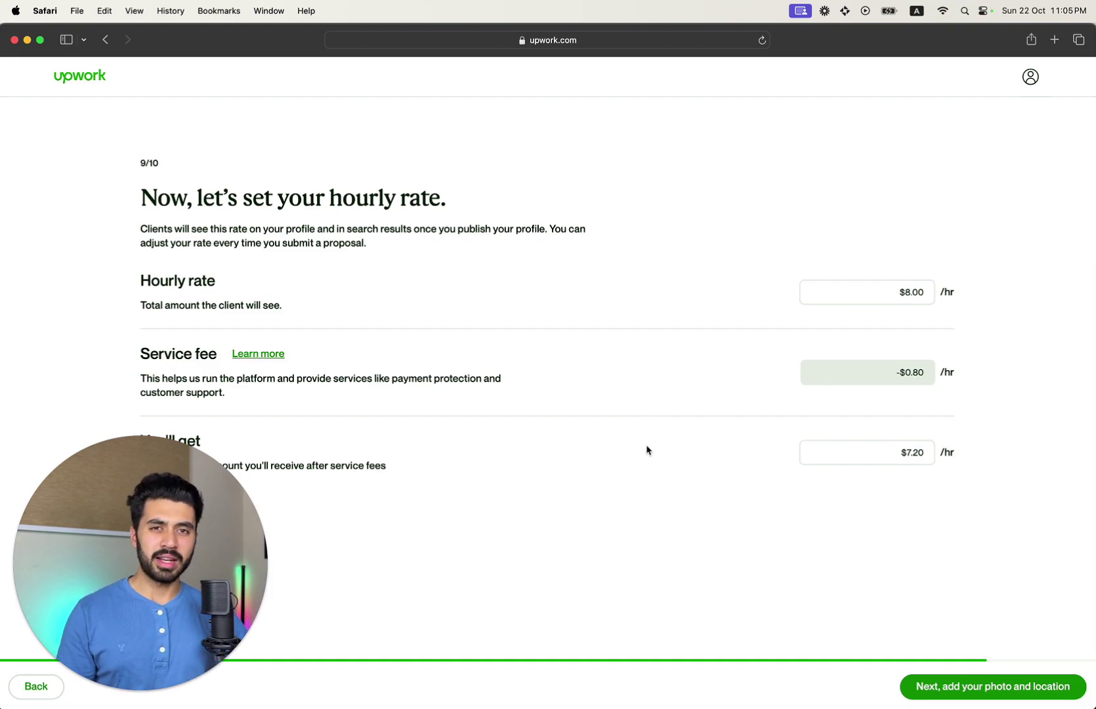
left_click(971, 687)
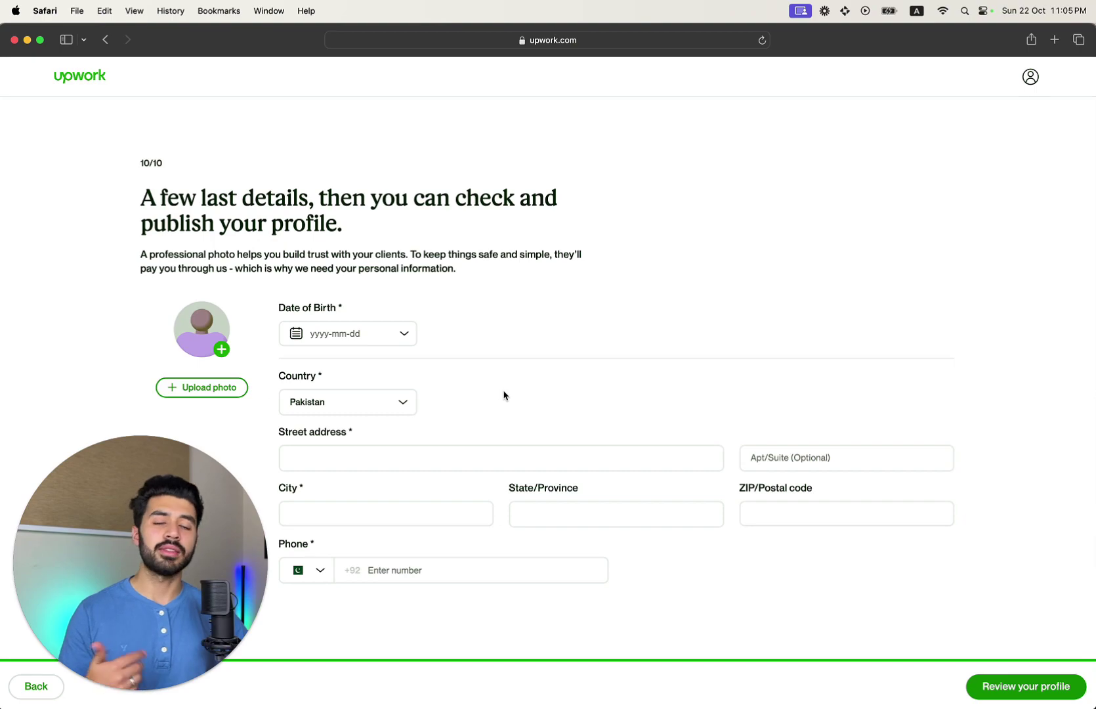
left_click_drag(162, 493, 979, 111)
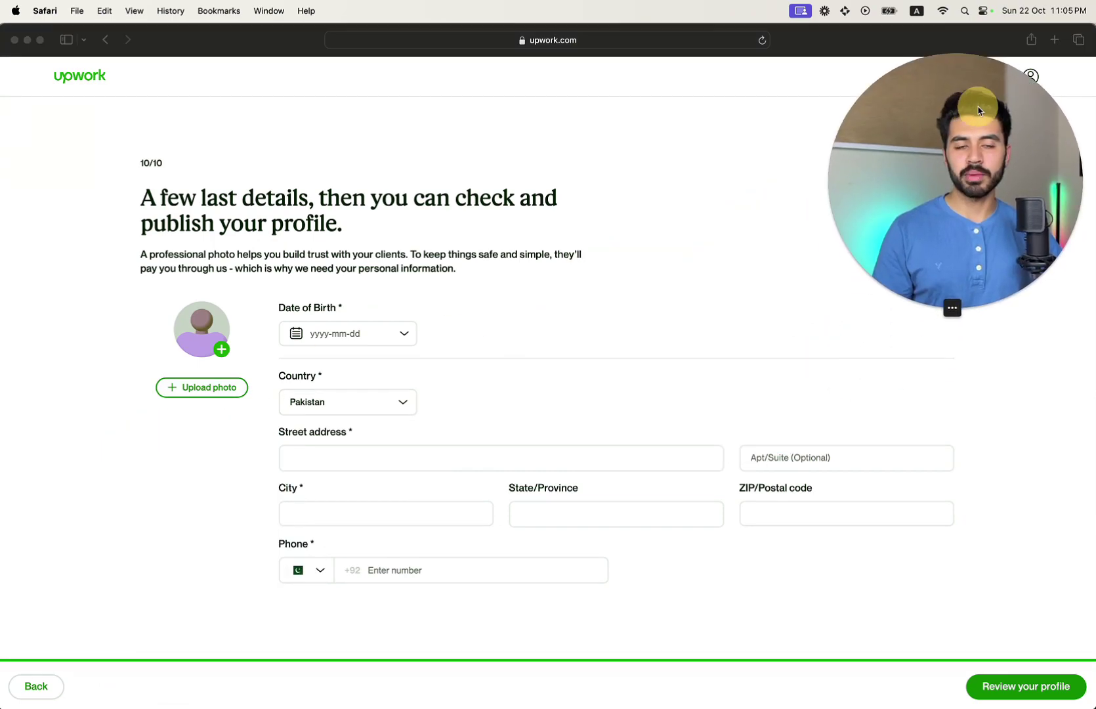
left_click(211, 344)
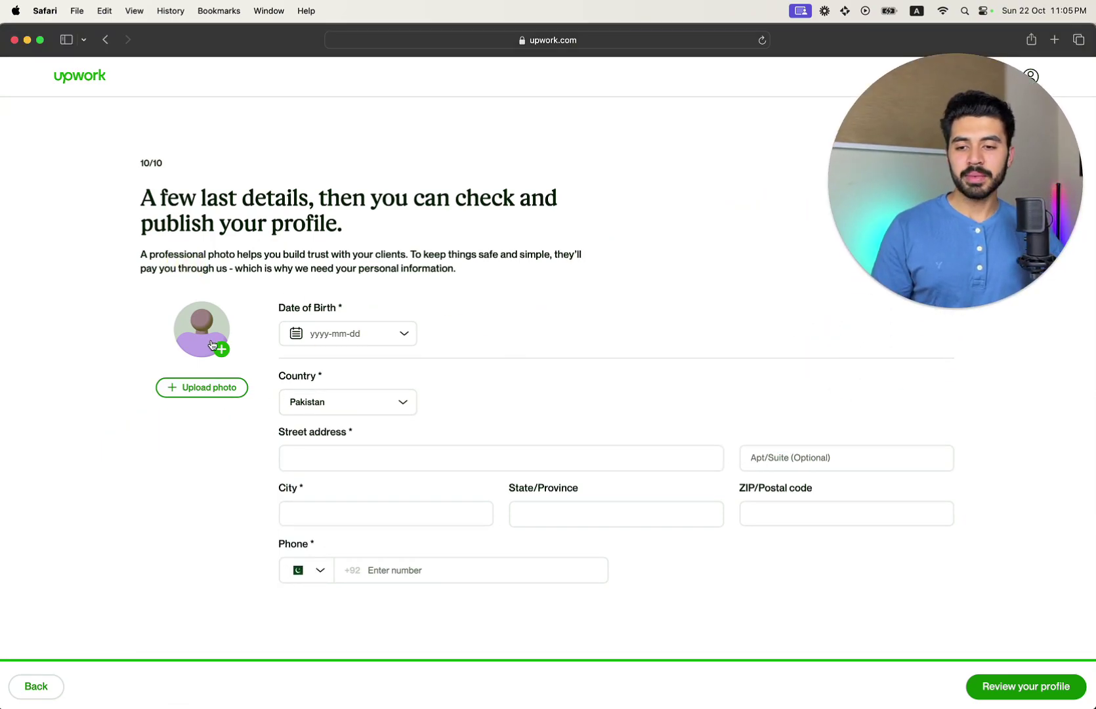
left_click(212, 345)
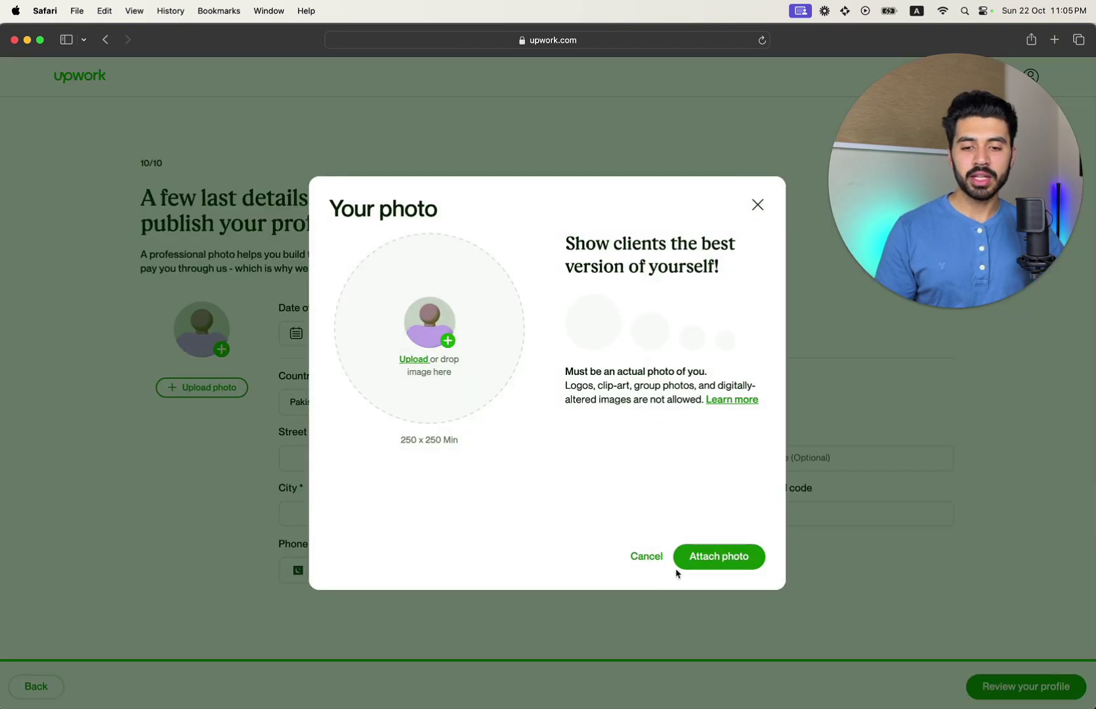
left_click(415, 359)
left_click(433, 310)
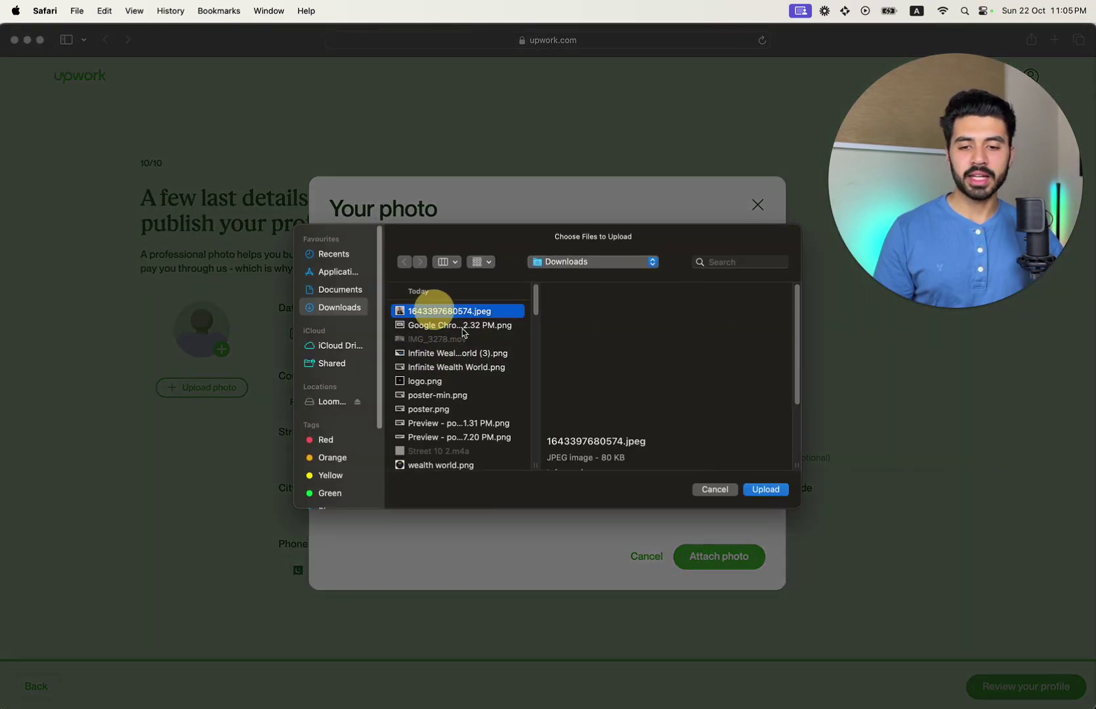
left_click(763, 491)
left_click(729, 558)
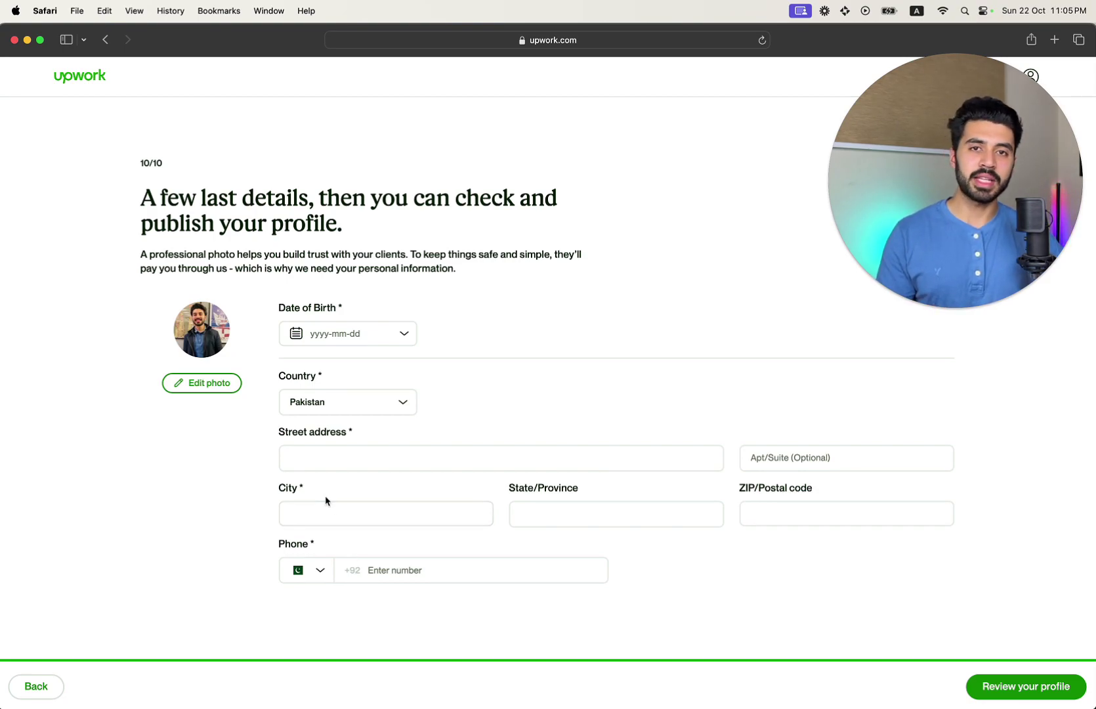
Fill in the date of birth, street address, city, province, postal code and phone number, and proceed to the profile review
left_click(318, 459)
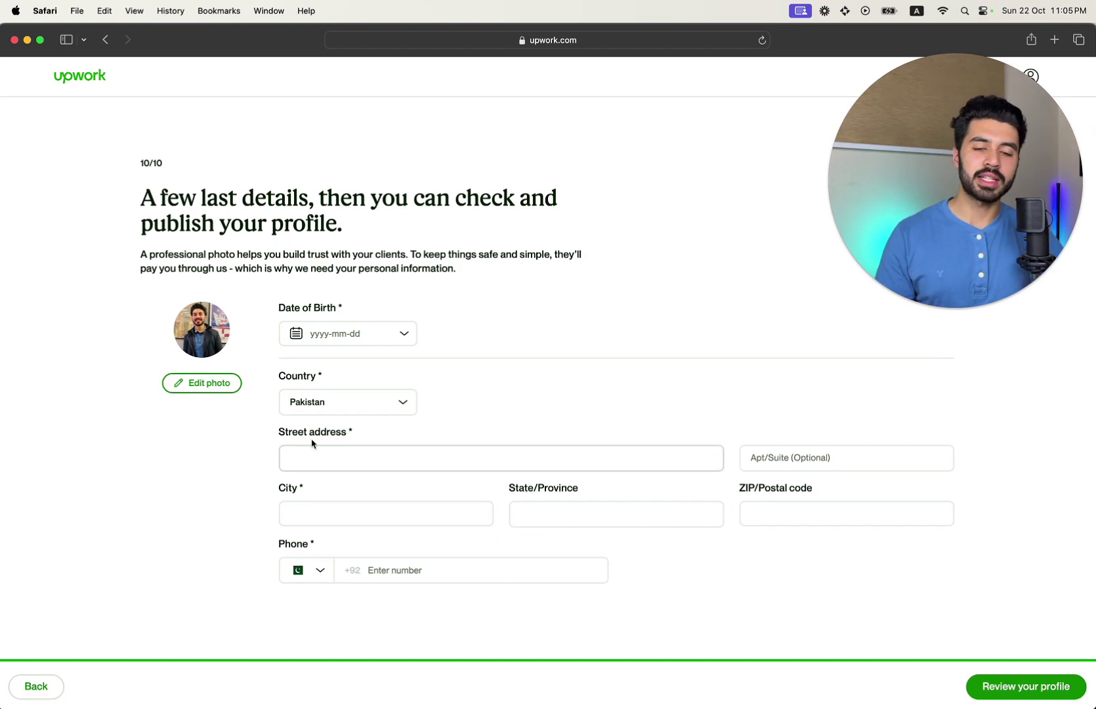
left_click(355, 442)
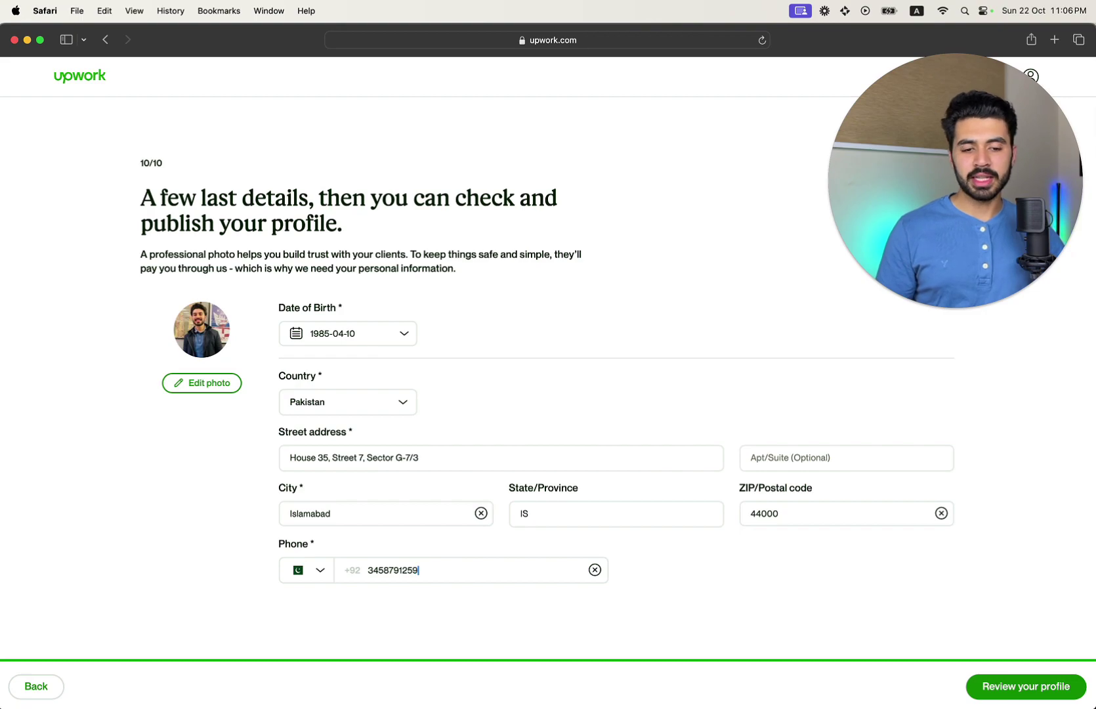
left_click(1011, 689)
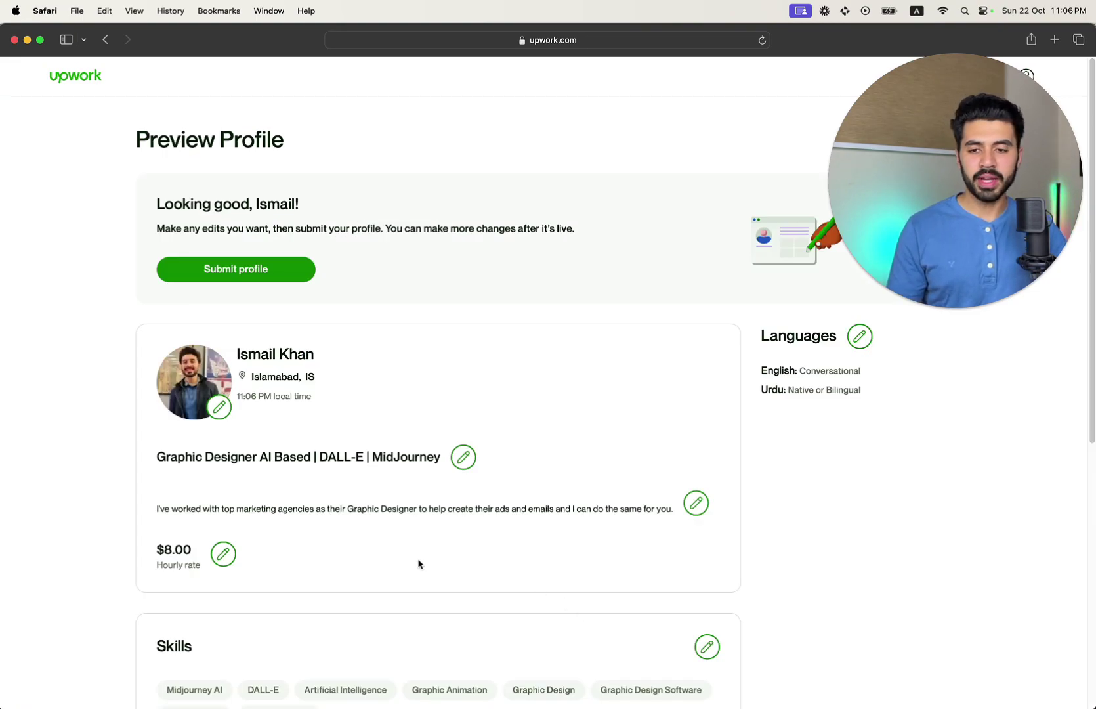
Review the profile preview from the title through work history and education, and submit the profile
scroll(349, 413, "down", 2)
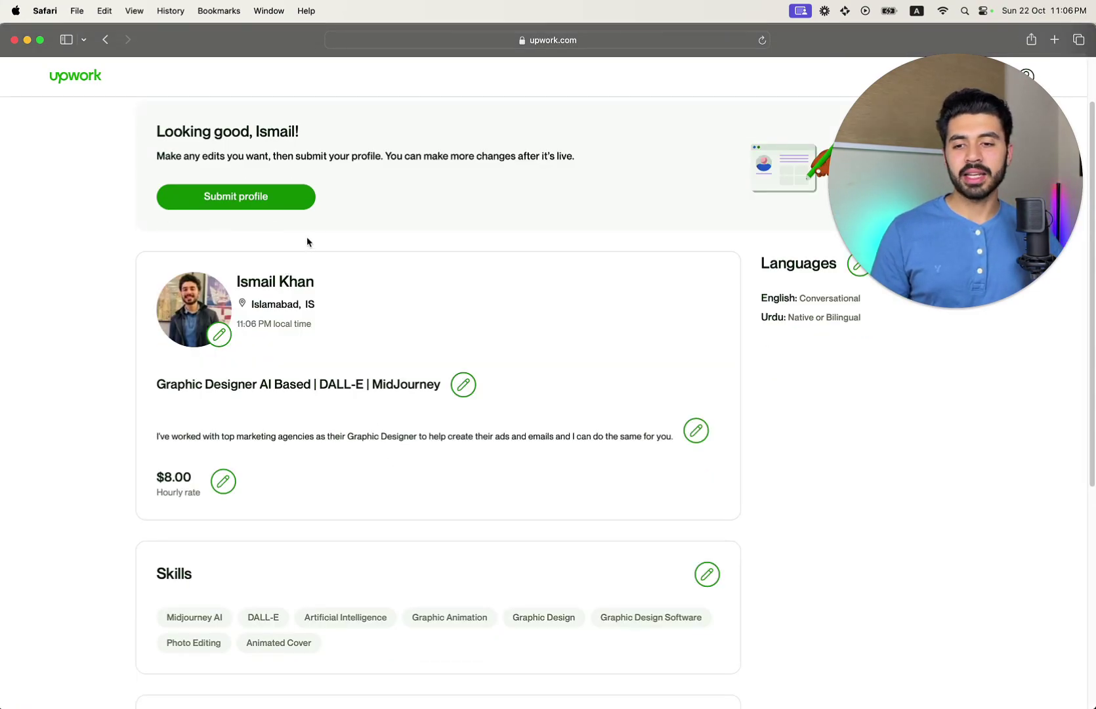
scroll(256, 270, "down", 7)
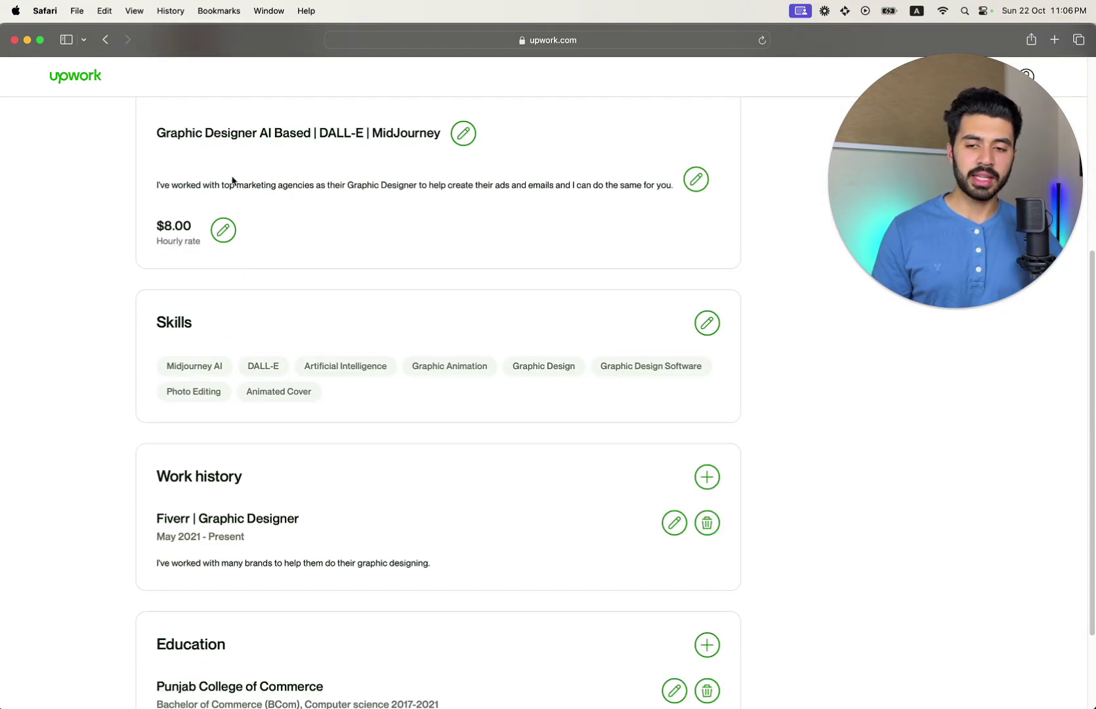
scroll(528, 275, "down", 4)
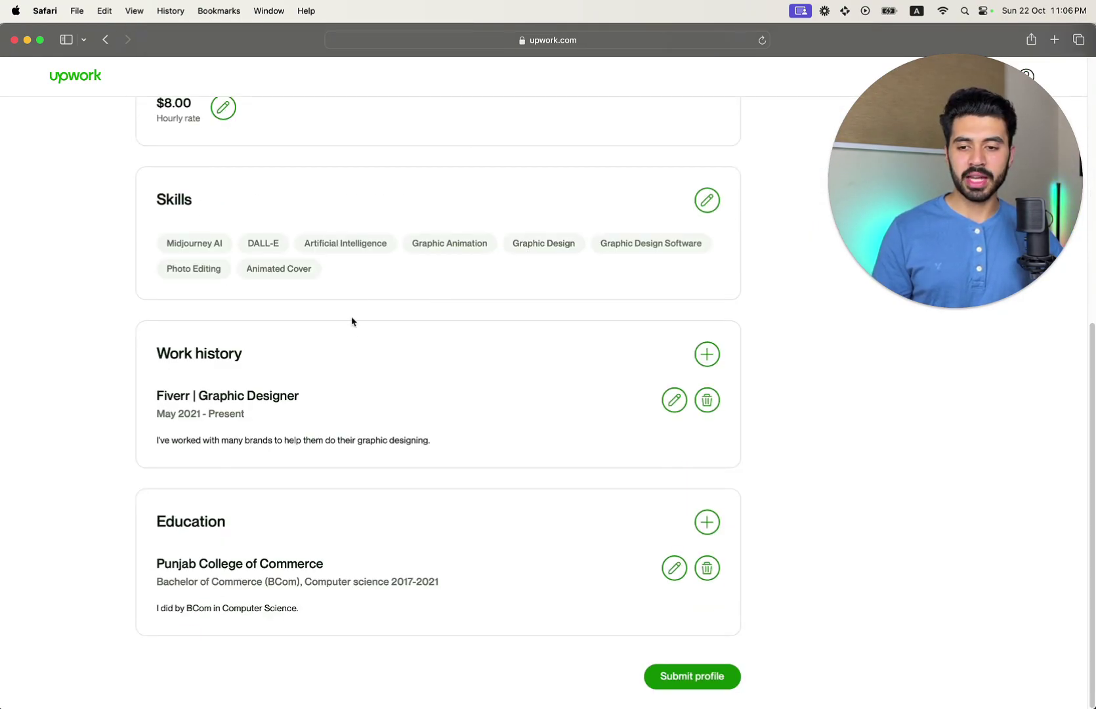
scroll(220, 368, "up", 14)
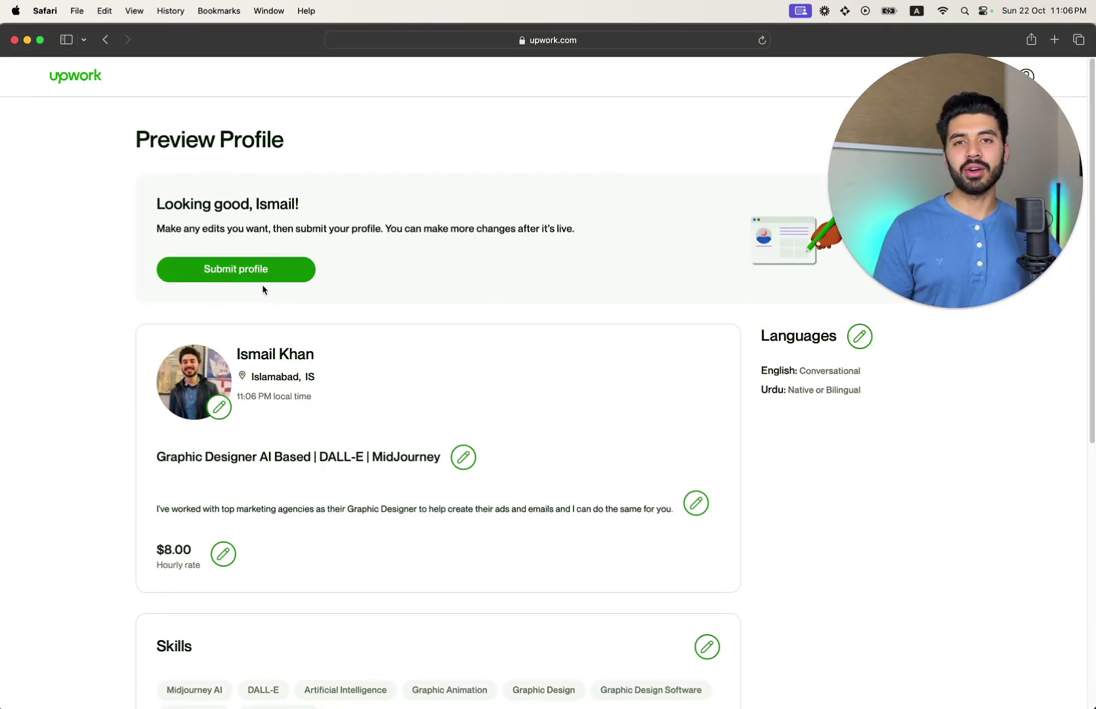
left_click(243, 271)
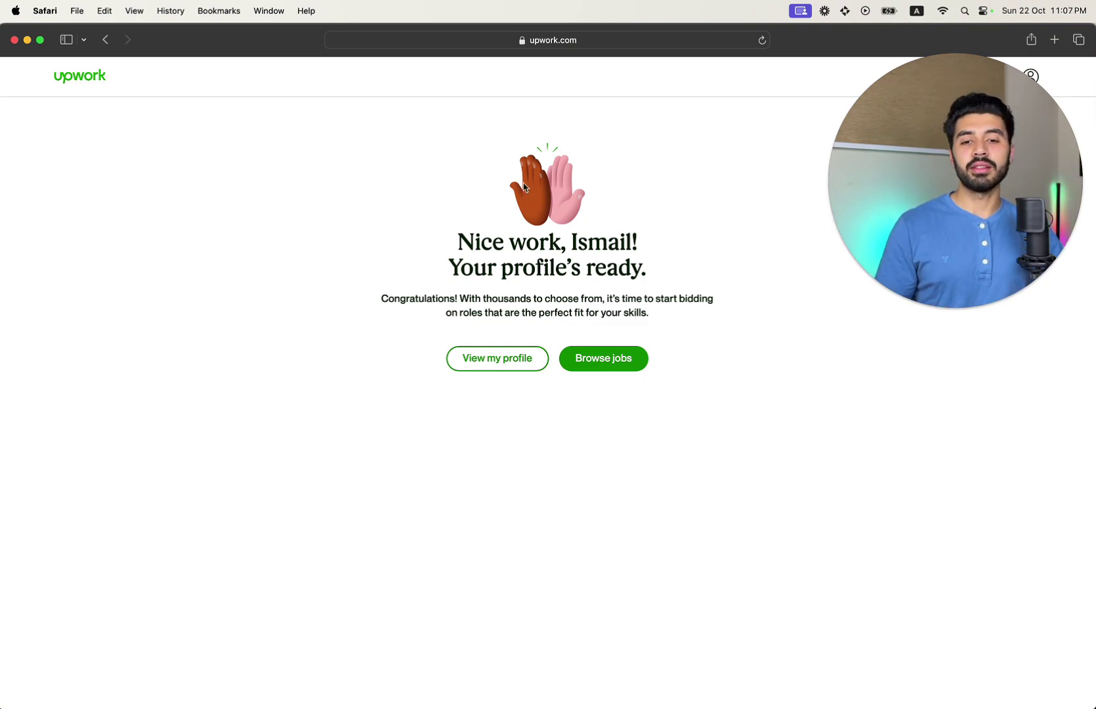
View the published freelancer profile and return to the home job feed
left_click(492, 359)
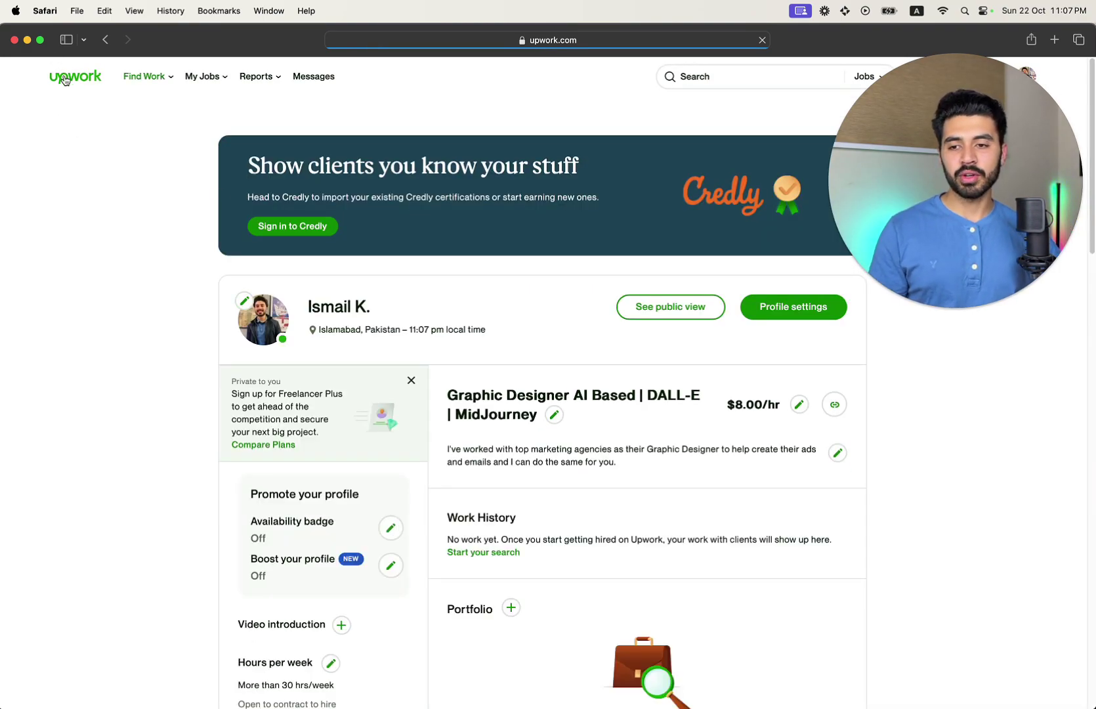
left_click(64, 79)
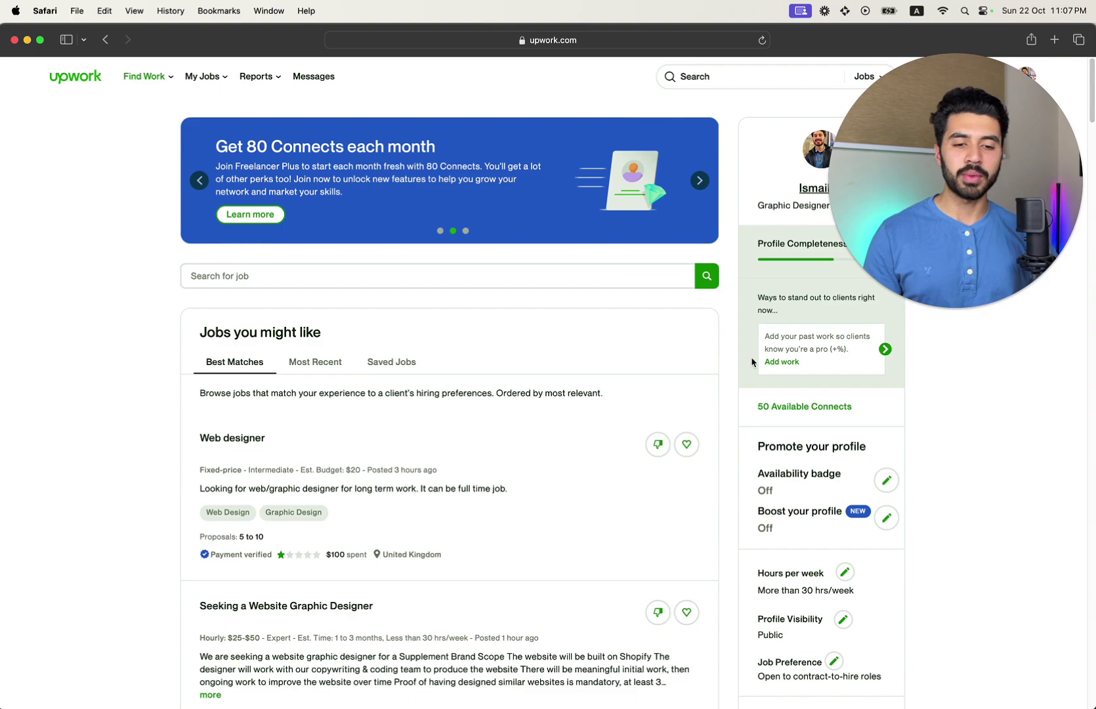
left_click_drag(1016, 185, 1053, 543)
left_click(795, 270)
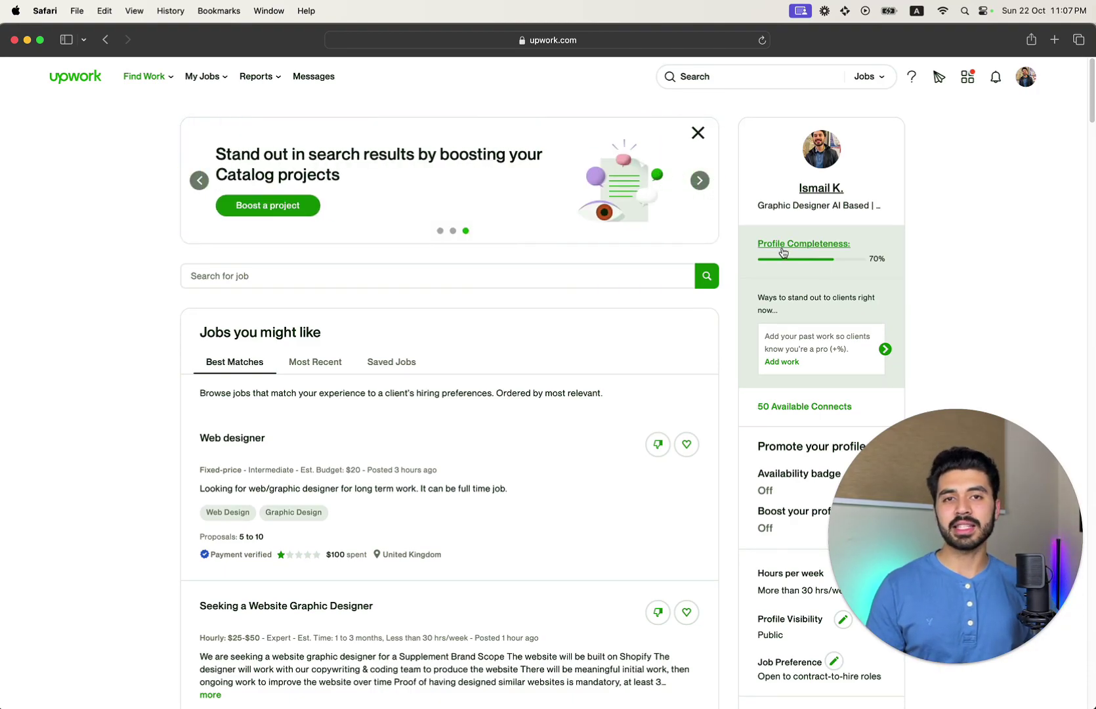
Add Fiverr employment: Graphic Designer, Lahore, Pakistan, March 2022 to present, description "Experienced graphic designer handling 6 brands for all content creation"
left_click(783, 248)
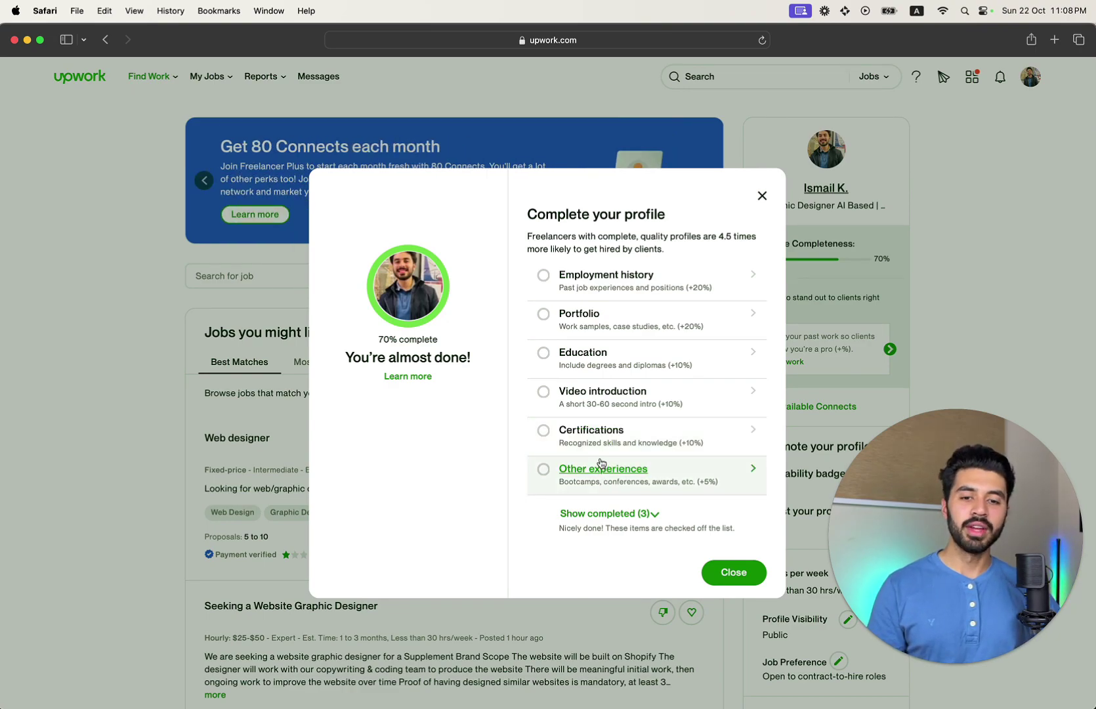
left_click(548, 281)
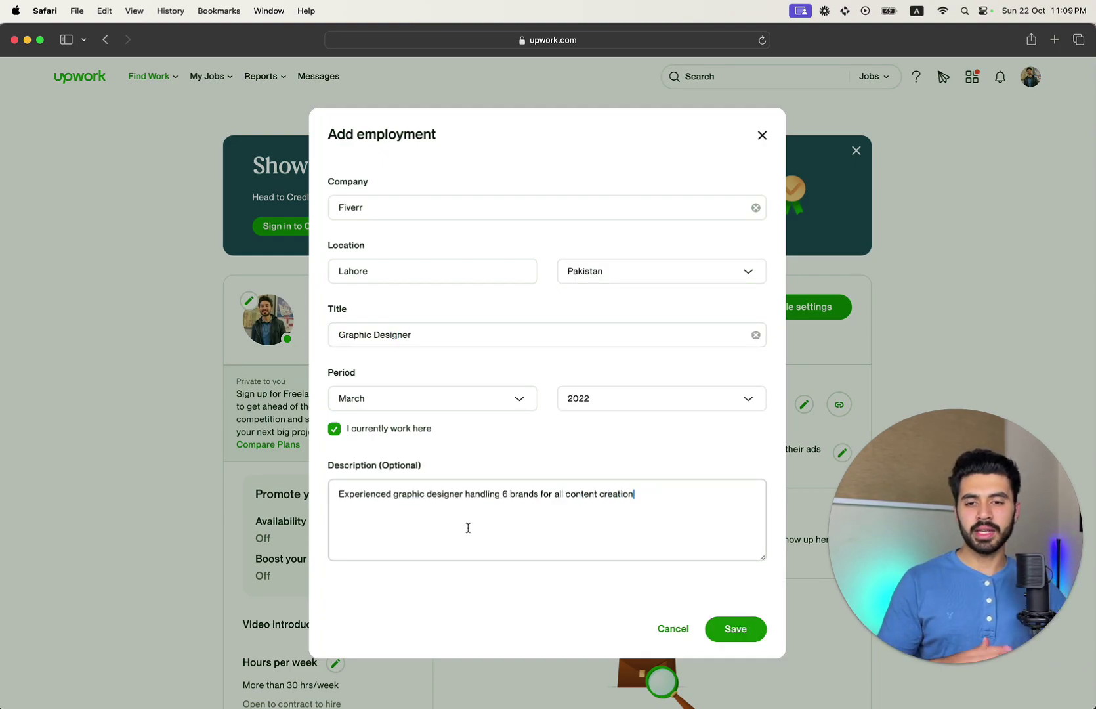
left_click(734, 628)
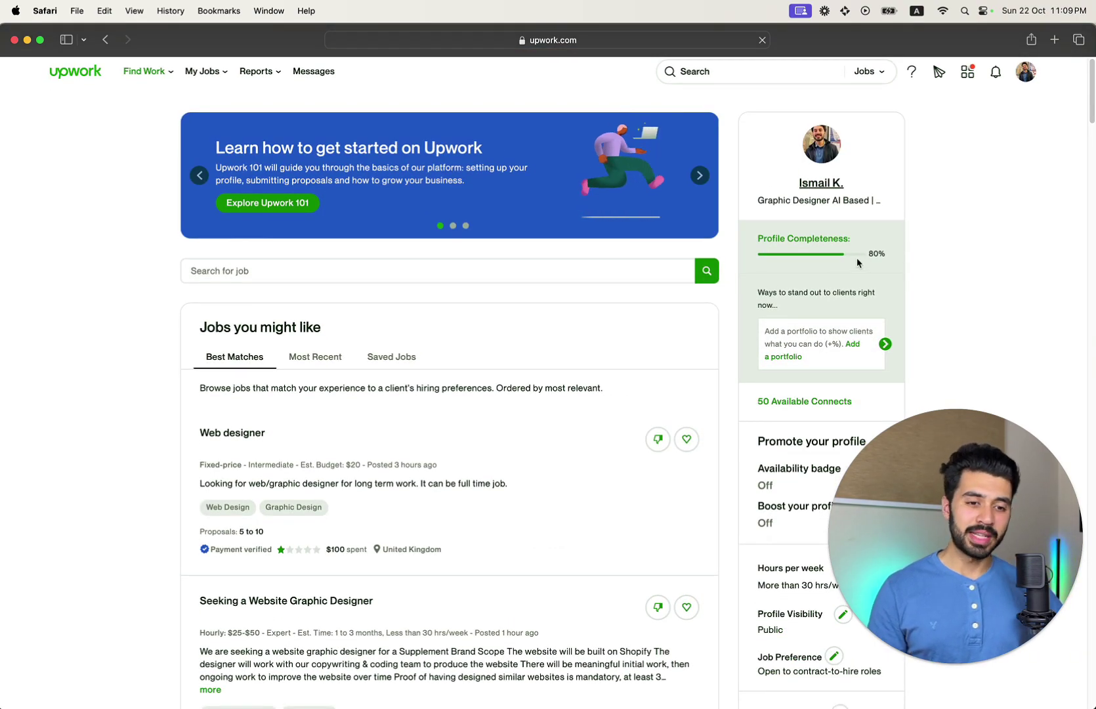
Add another employment history entry from the profile completeness checklist
left_click(802, 242)
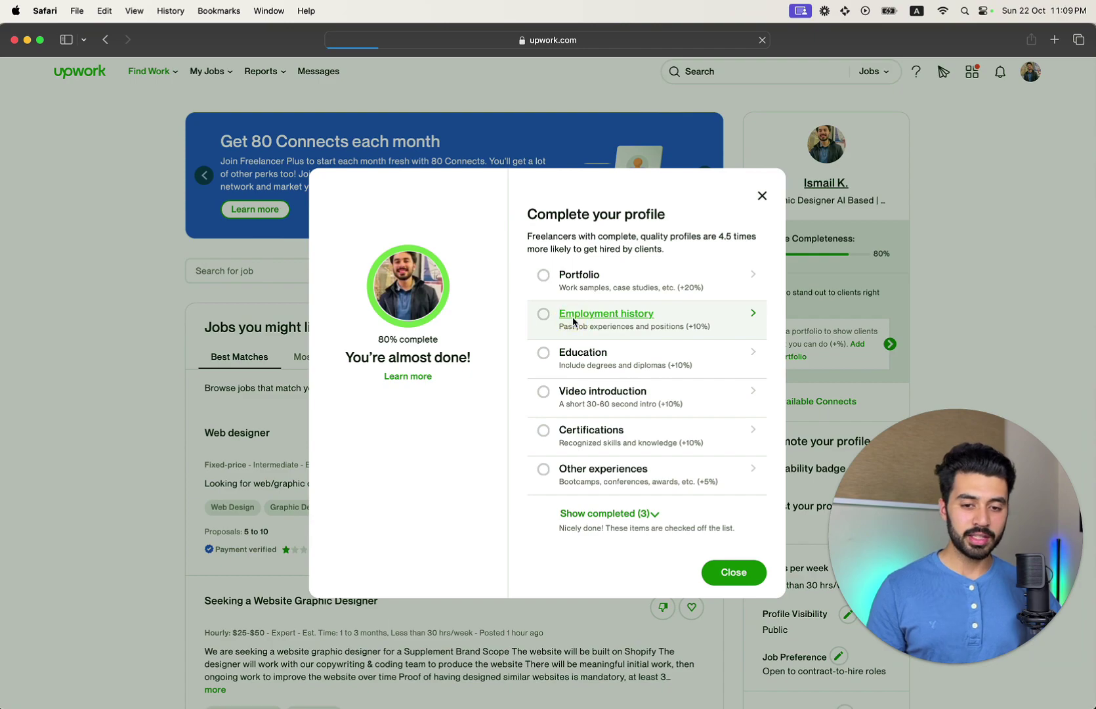
left_click(573, 320)
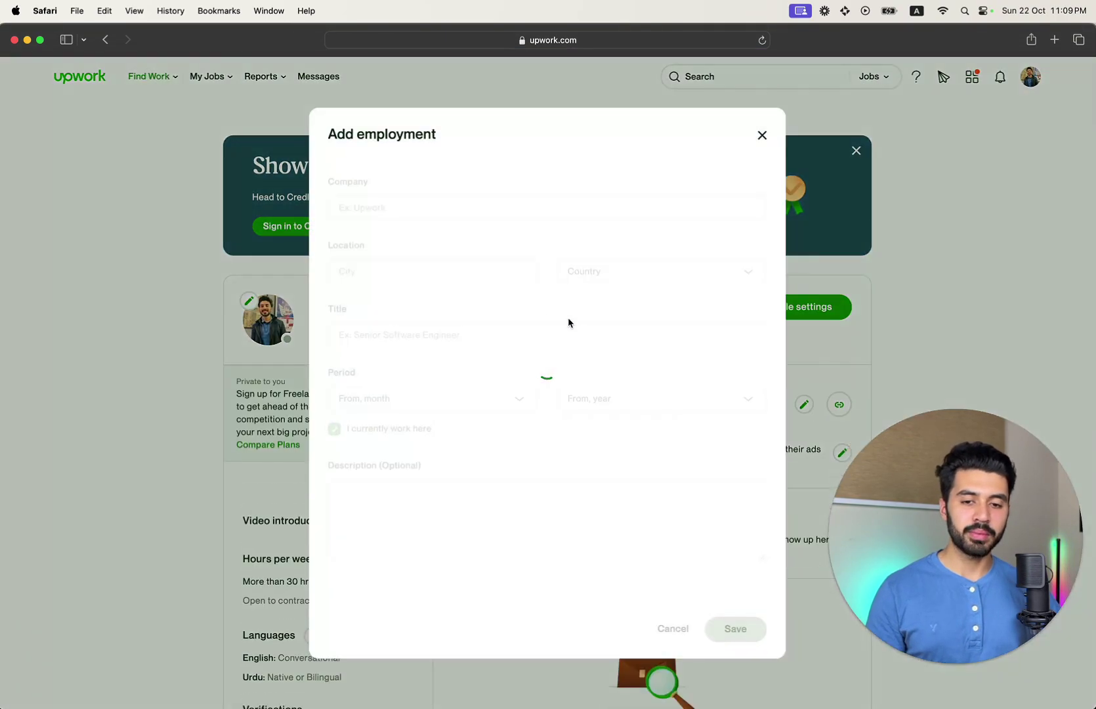
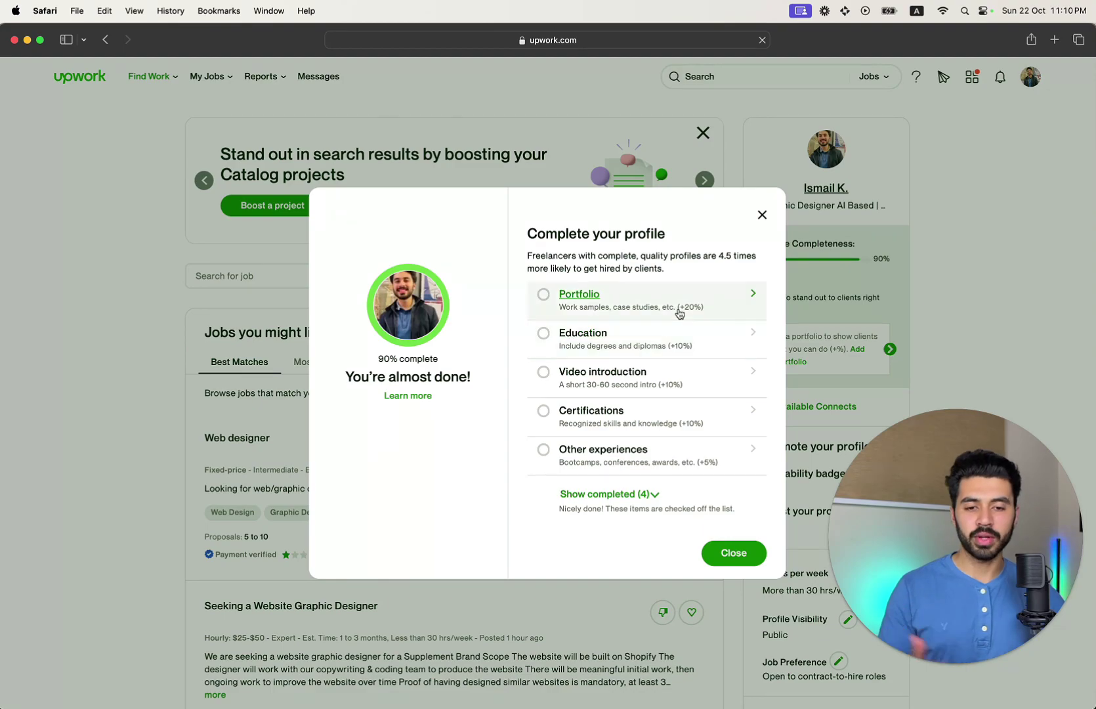
Add the other experience "Social Media Design Expert" with the description "I've worked with 5+ brands in Graphic Design."
left_click(591, 457)
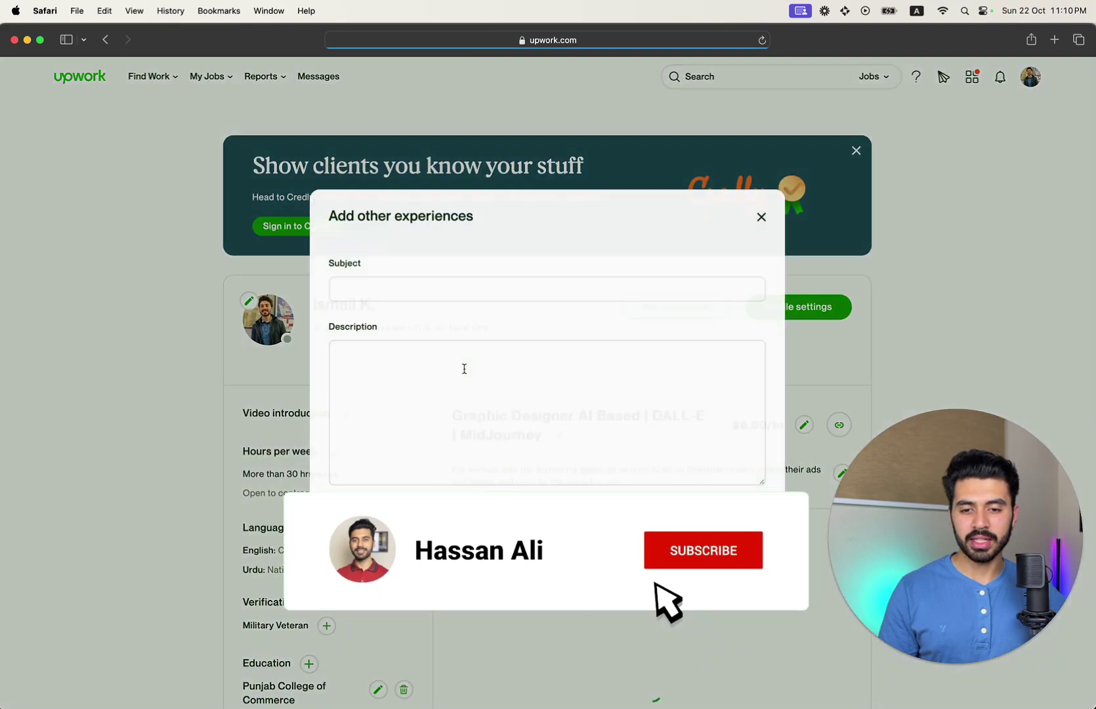
left_click(421, 284)
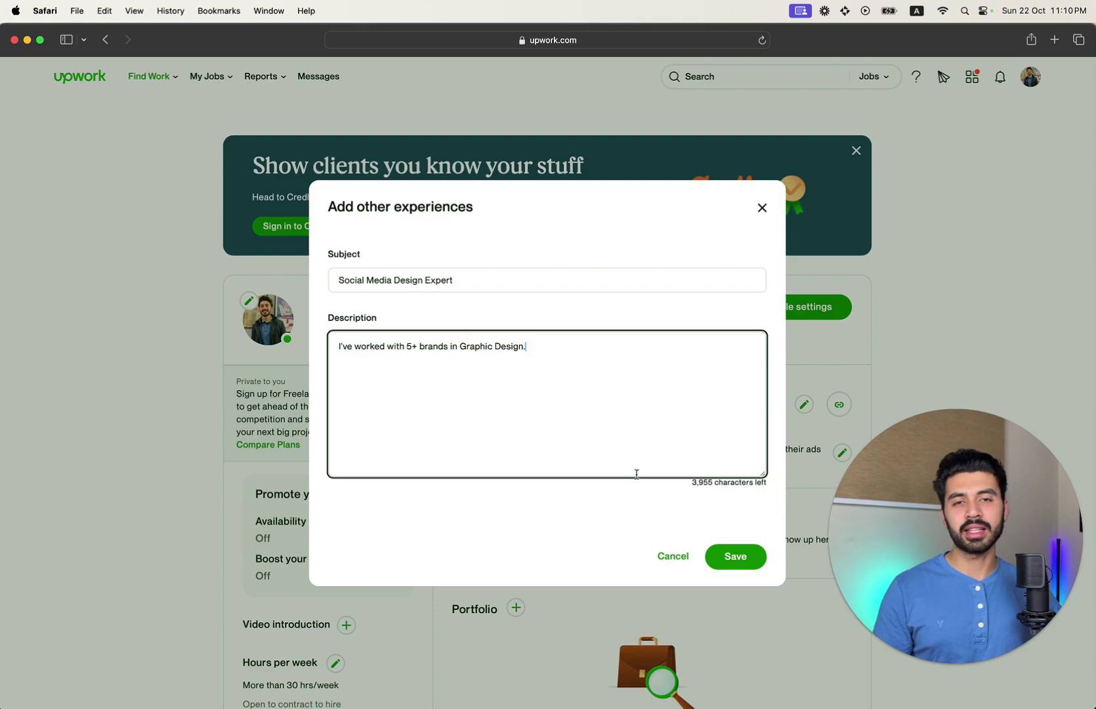
left_click(737, 560)
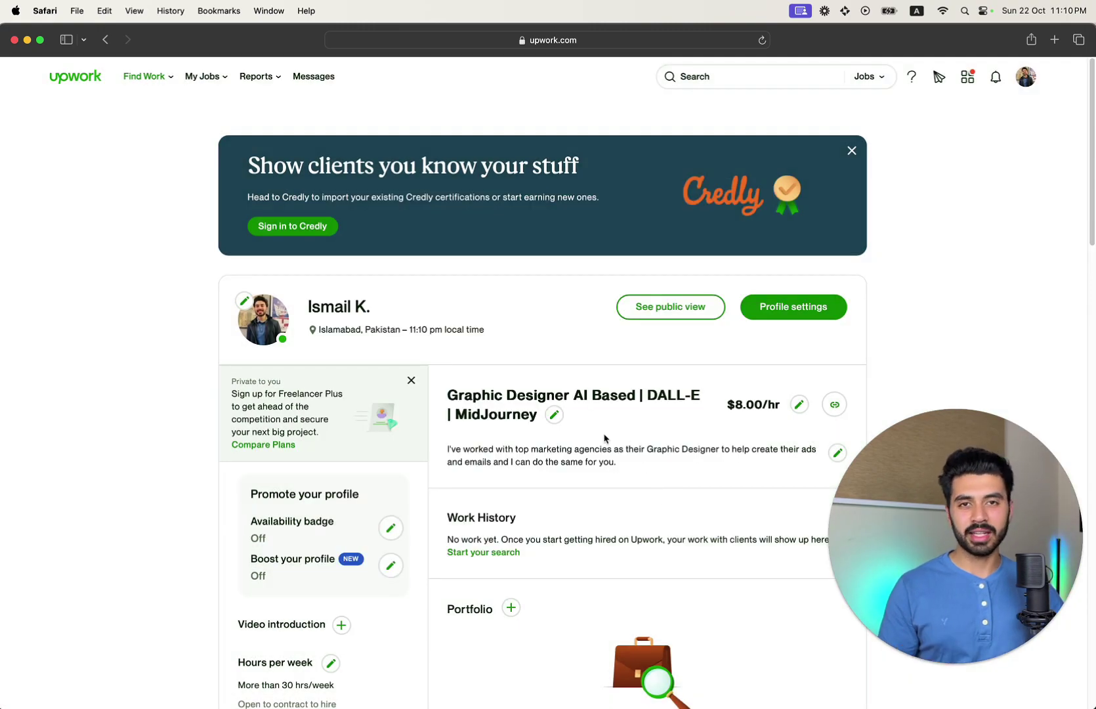
Publish a Gallery portfolio project titled Animation Design with a banner image, description "I designed a banner", and skills DALL-E, Animation, Midjourney AI and Construction Document Preparation
left_click(59, 73)
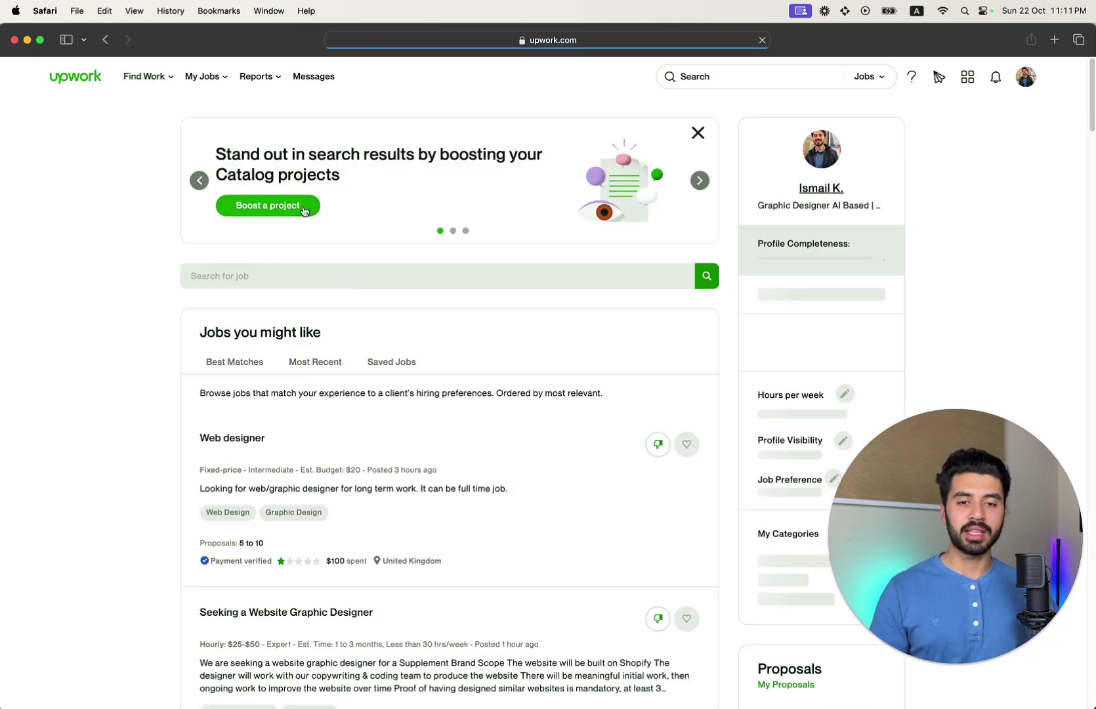
left_click(819, 247)
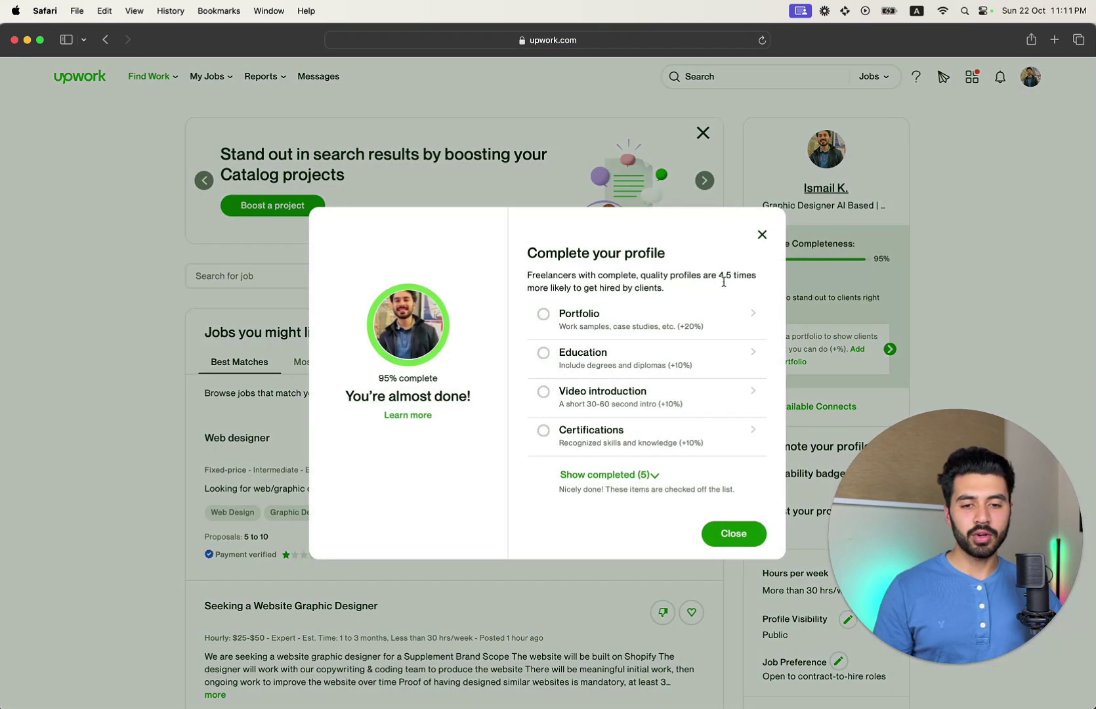
left_click(580, 315)
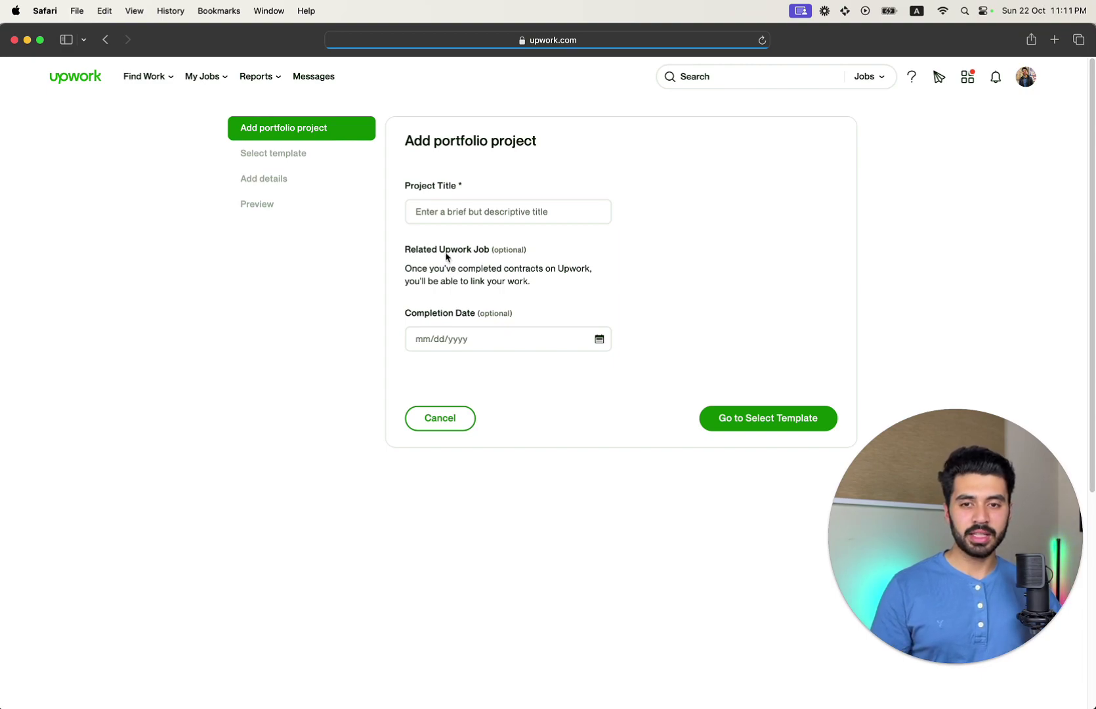
left_click(453, 221)
type("Animation Design")
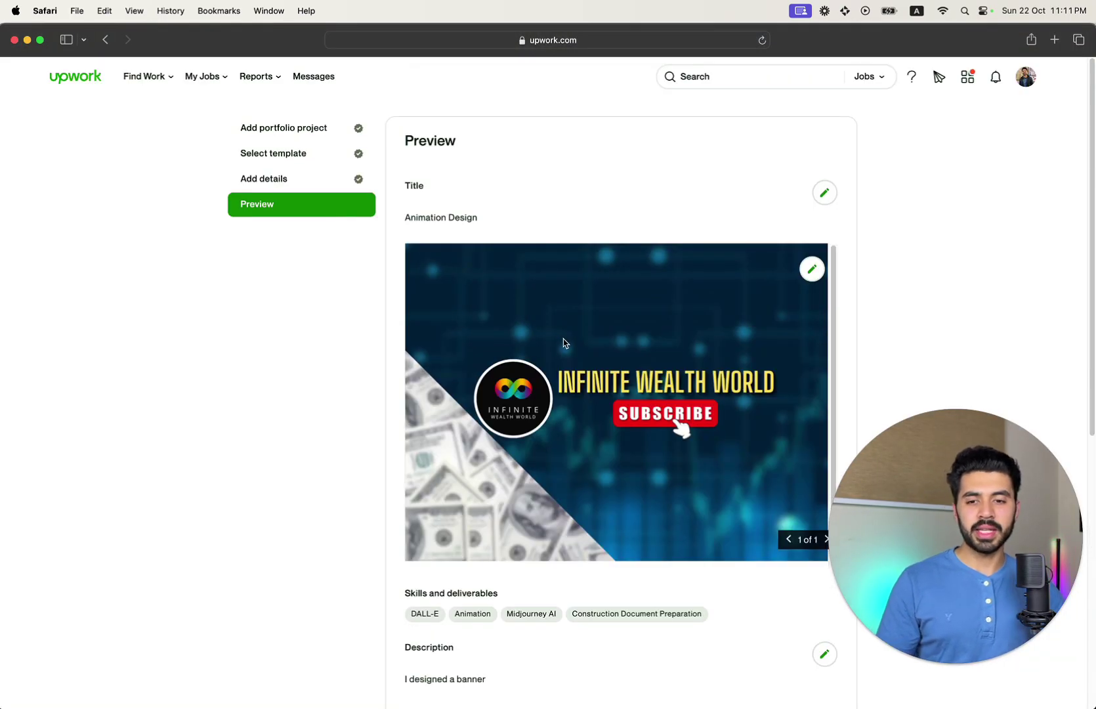
scroll(563, 342, "down", 10)
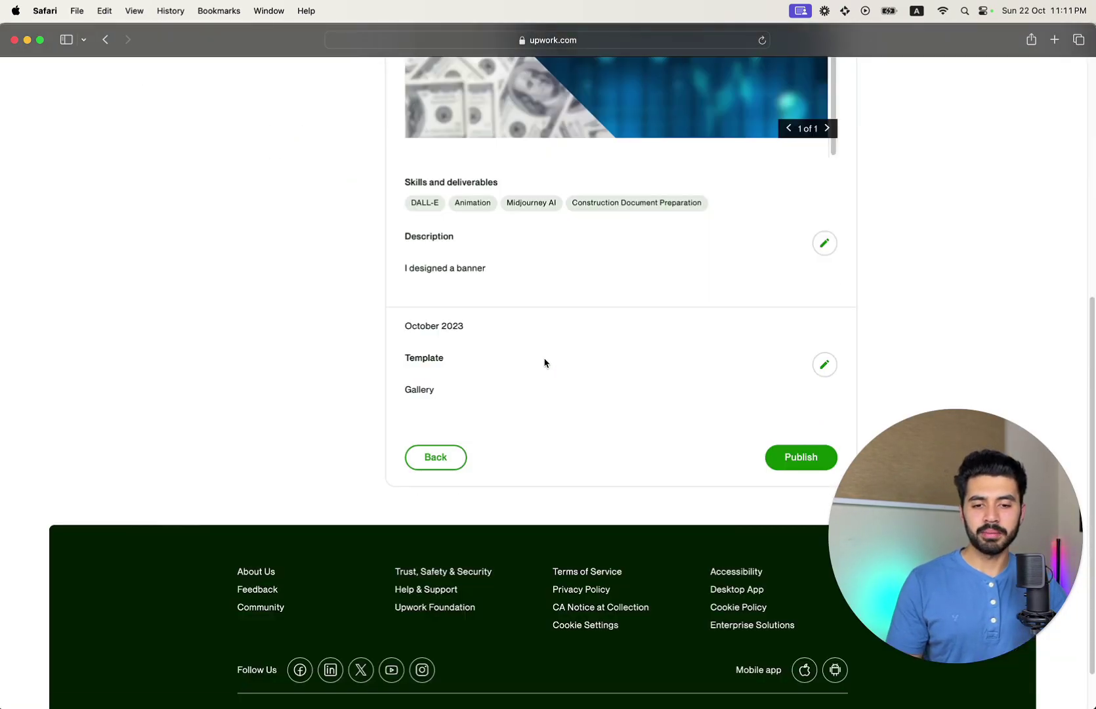
left_click(788, 458)
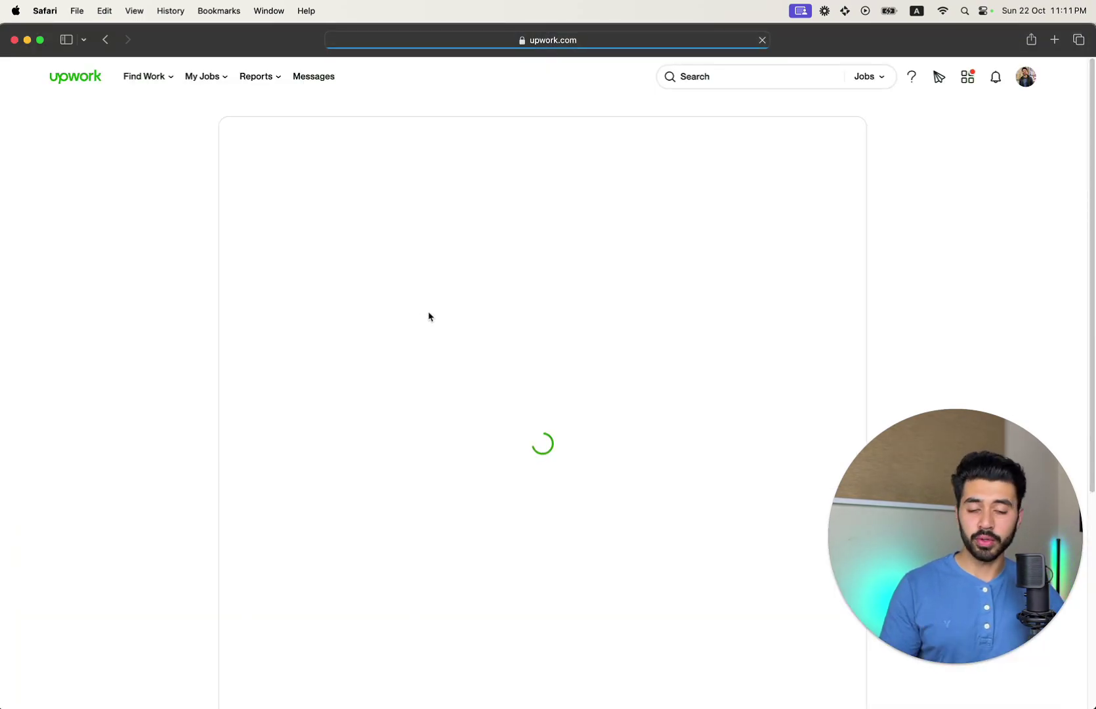
Check the Animation Design project in the profile's portfolio and return to the home job feed
scroll(428, 313, "down", 5)
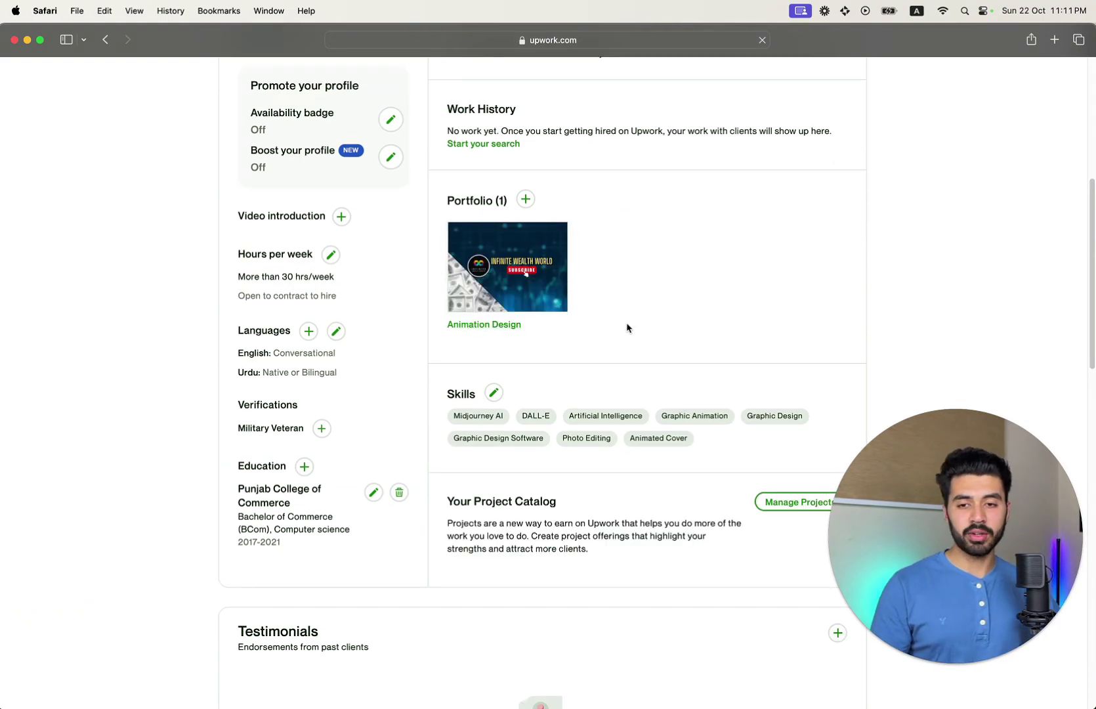
mouse_move(511, 265)
scroll(510, 265, "up", 6)
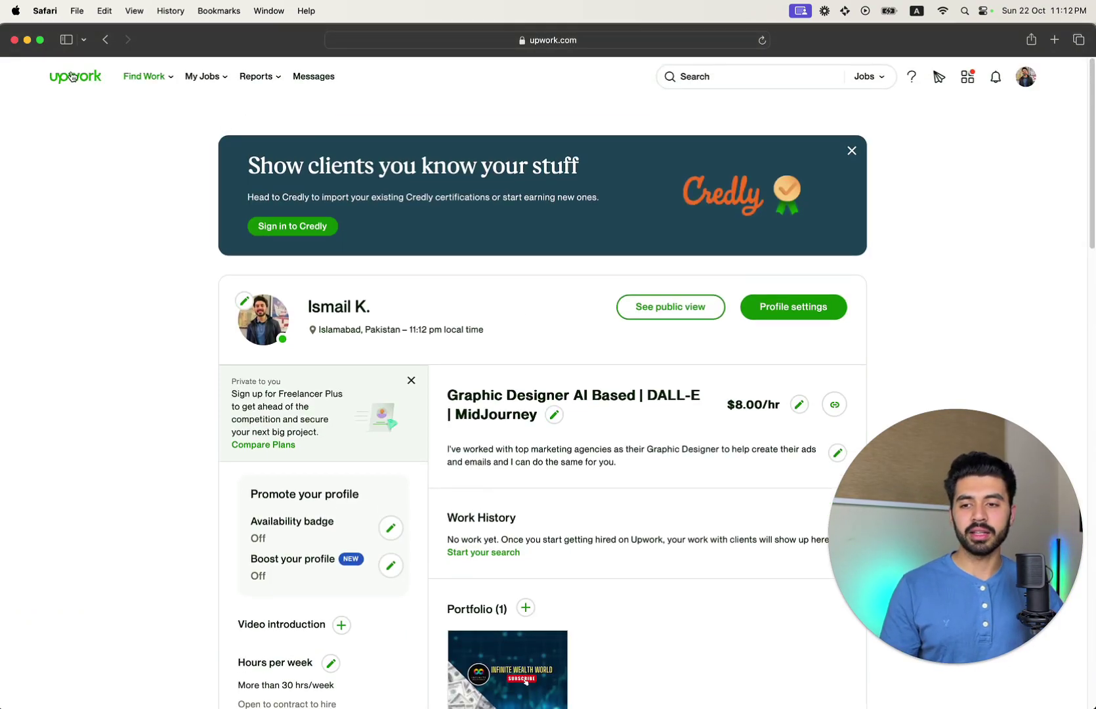
left_click(73, 77)
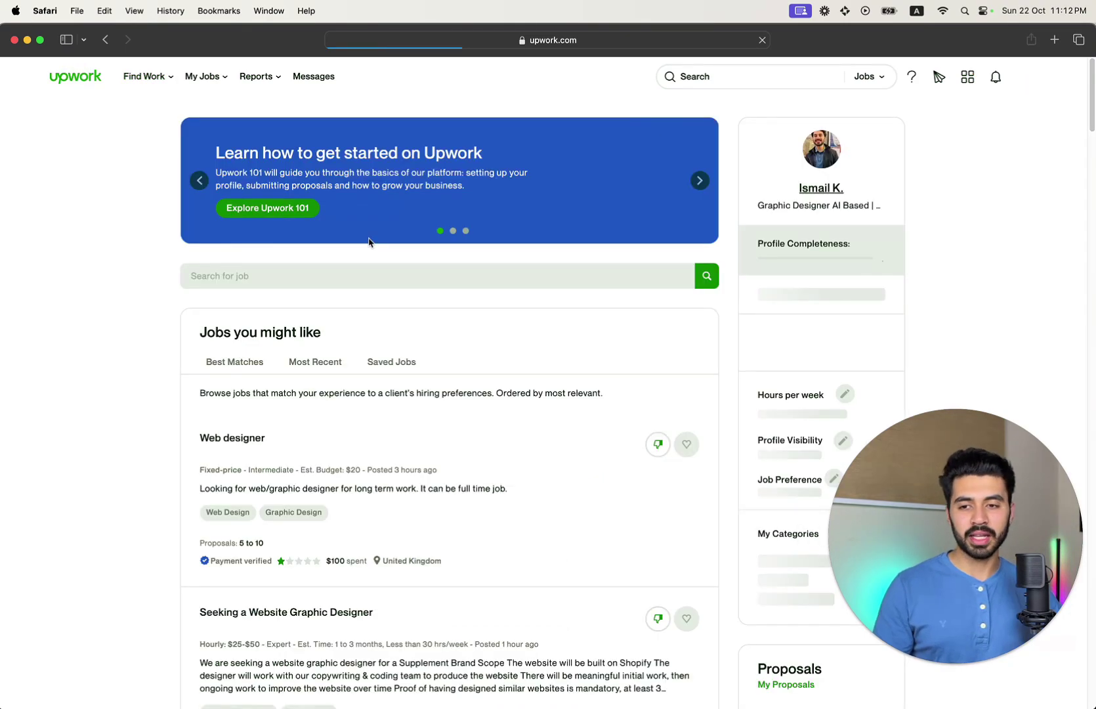